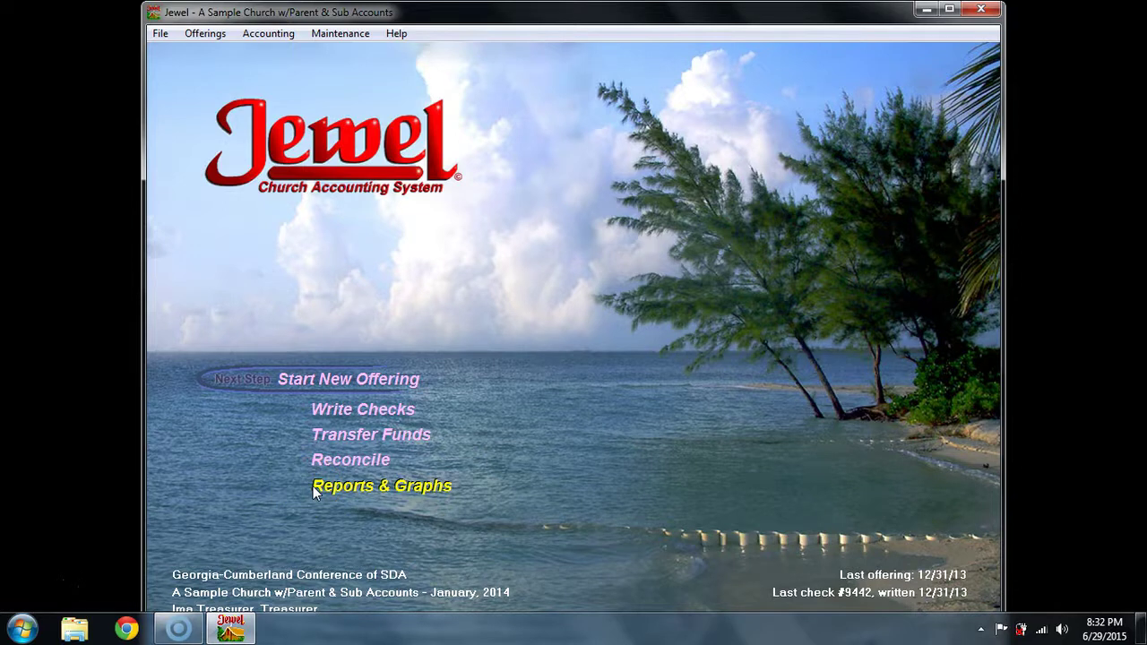
left_click(275, 439)
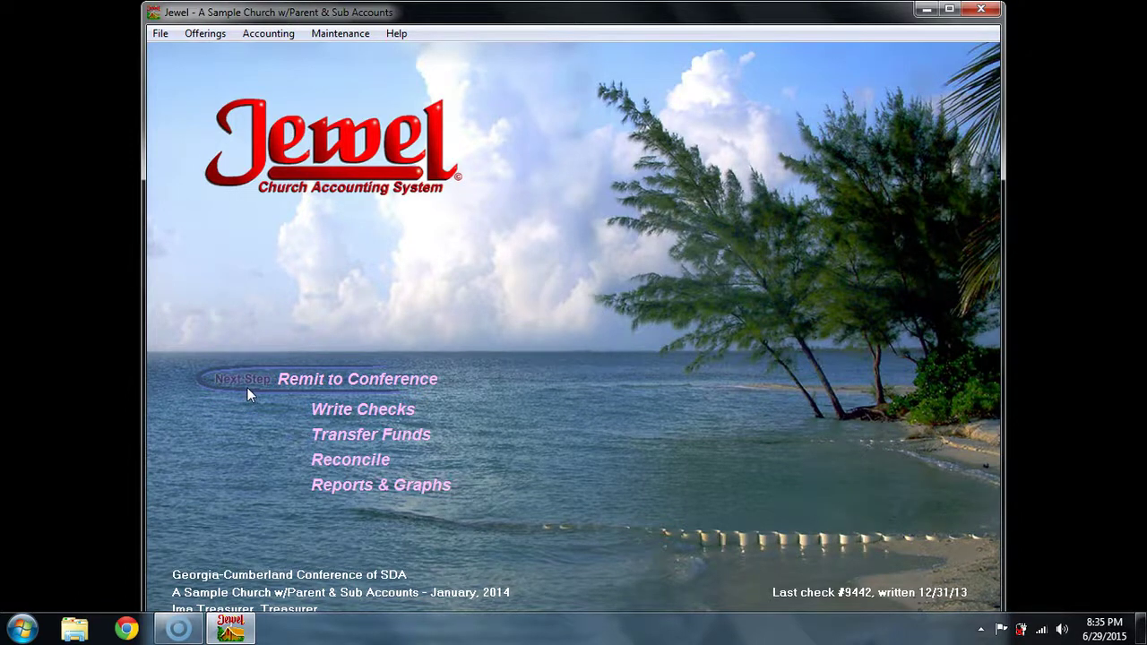
Record the 01/2014 conference remittance check from Wells Fargo Checking without printing it, and hold off sending the remittance report.
left_click(298, 381)
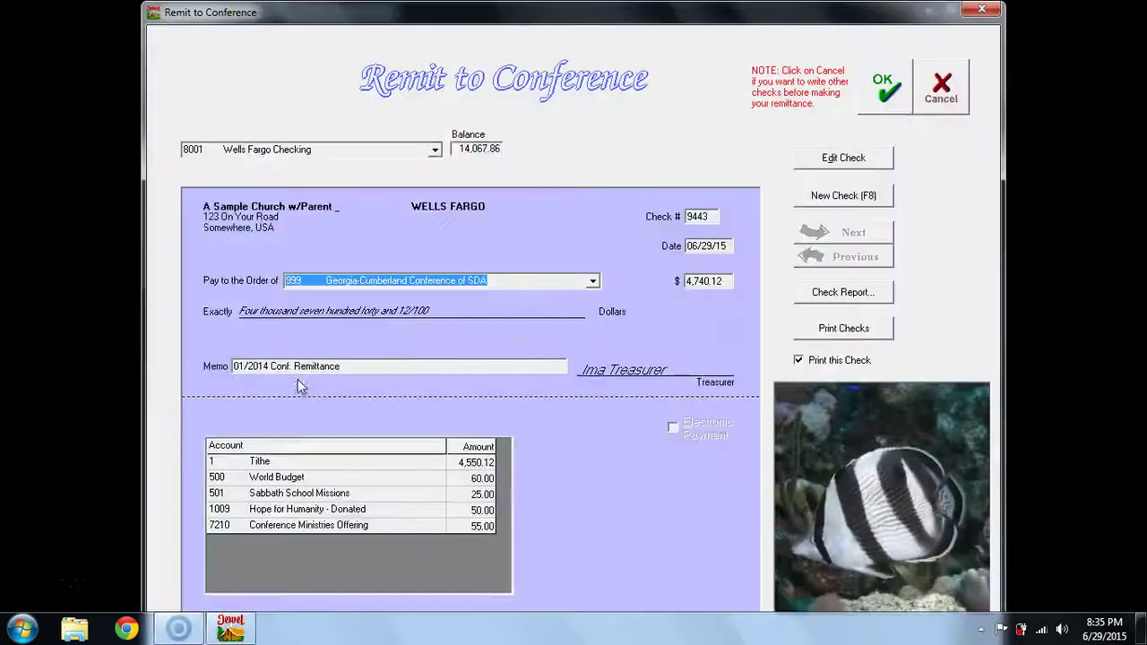
left_click(884, 90)
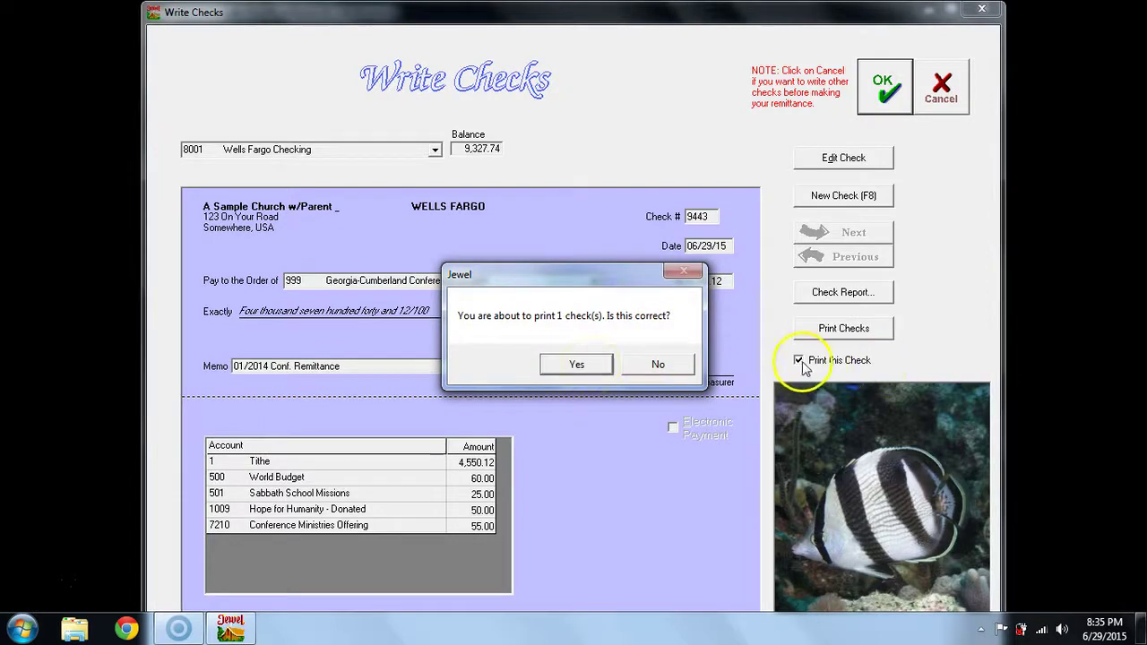
left_click(668, 365)
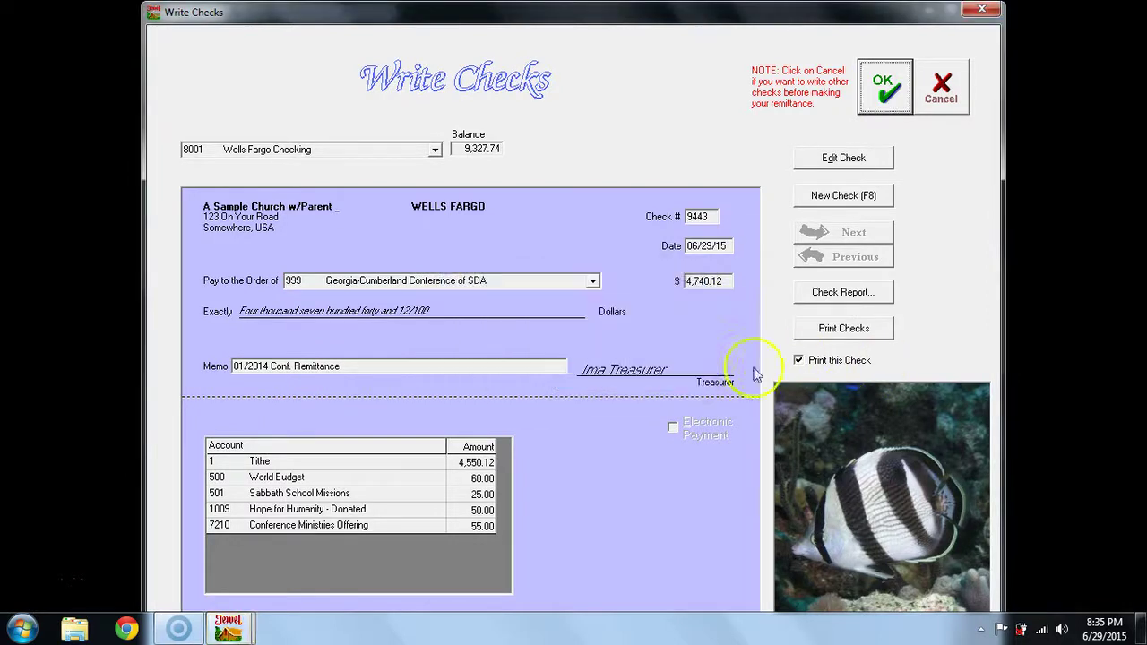
left_click(799, 360)
left_click(883, 85)
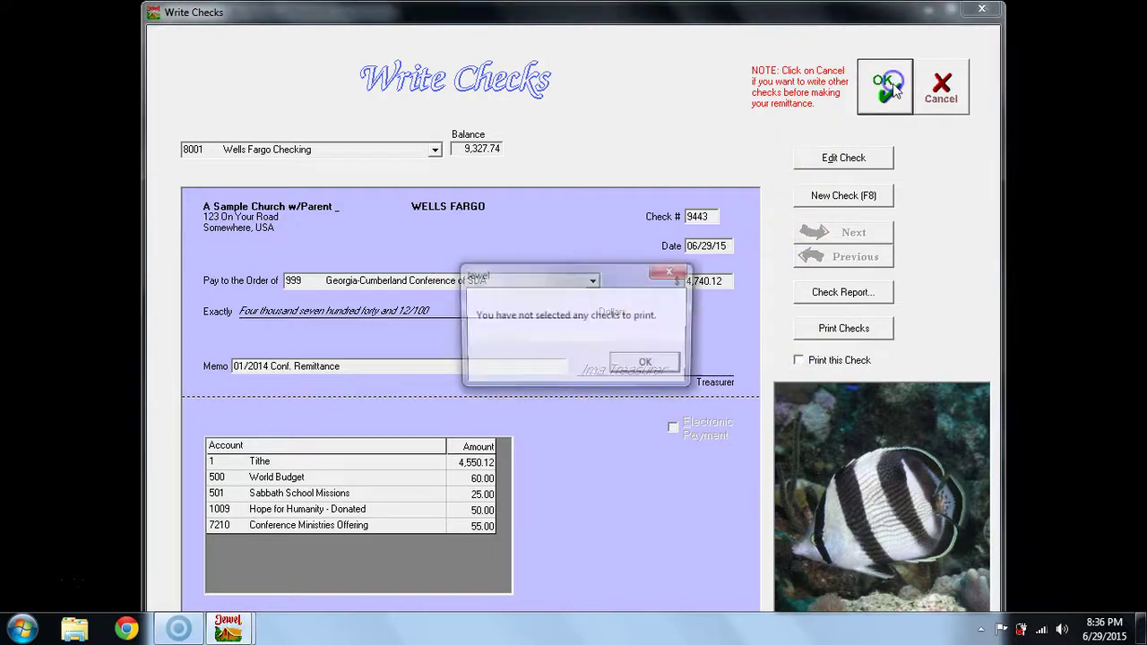
left_click(648, 364)
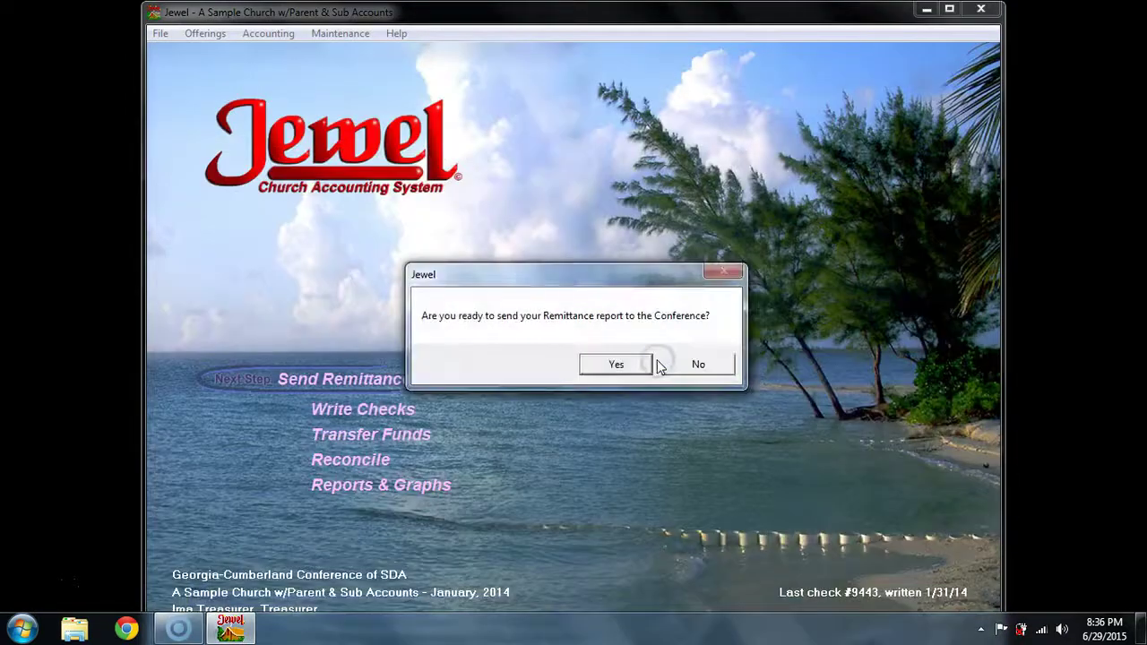
left_click(695, 365)
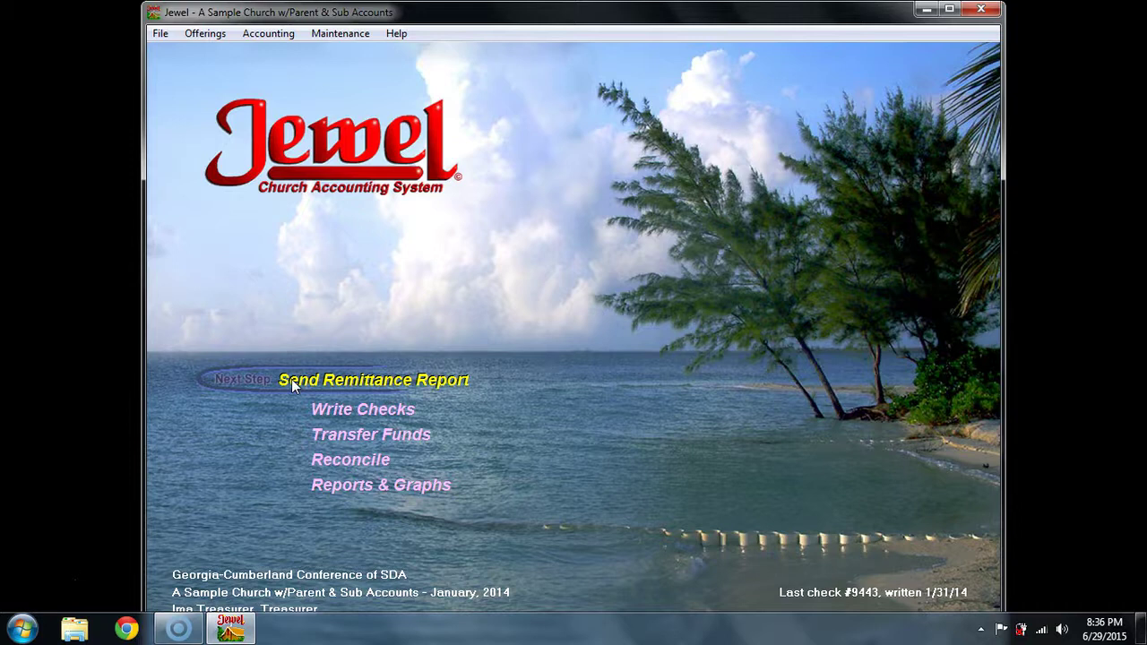
Send the remittance report to the conference, and leave the budget allocations without recording them.
left_click(291, 379)
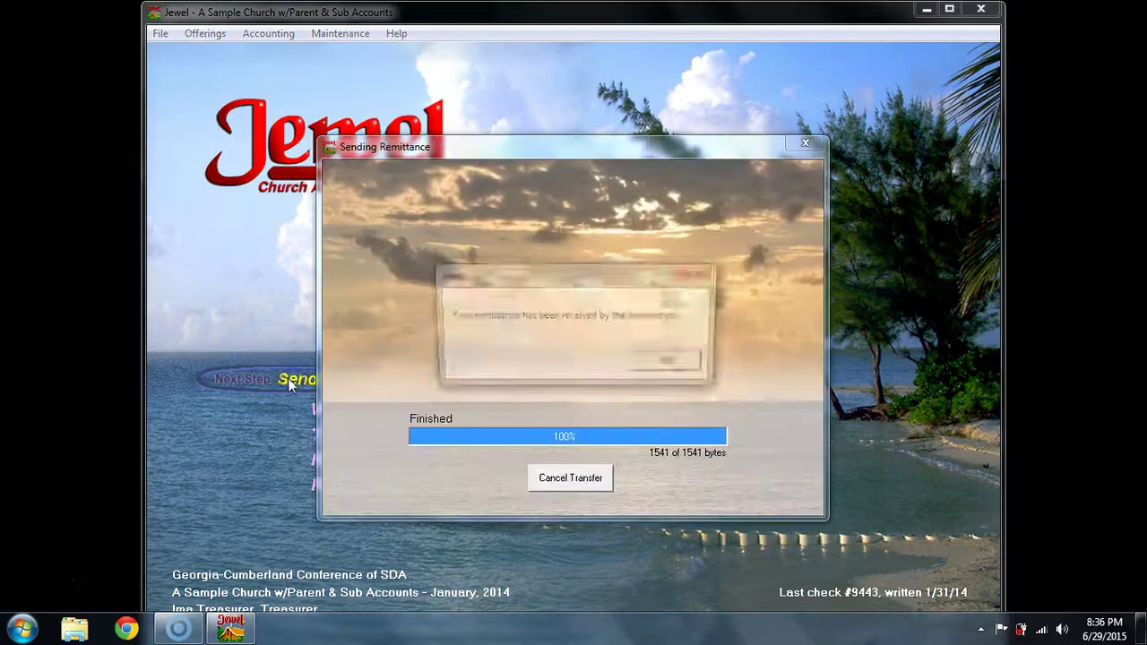
left_click(679, 360)
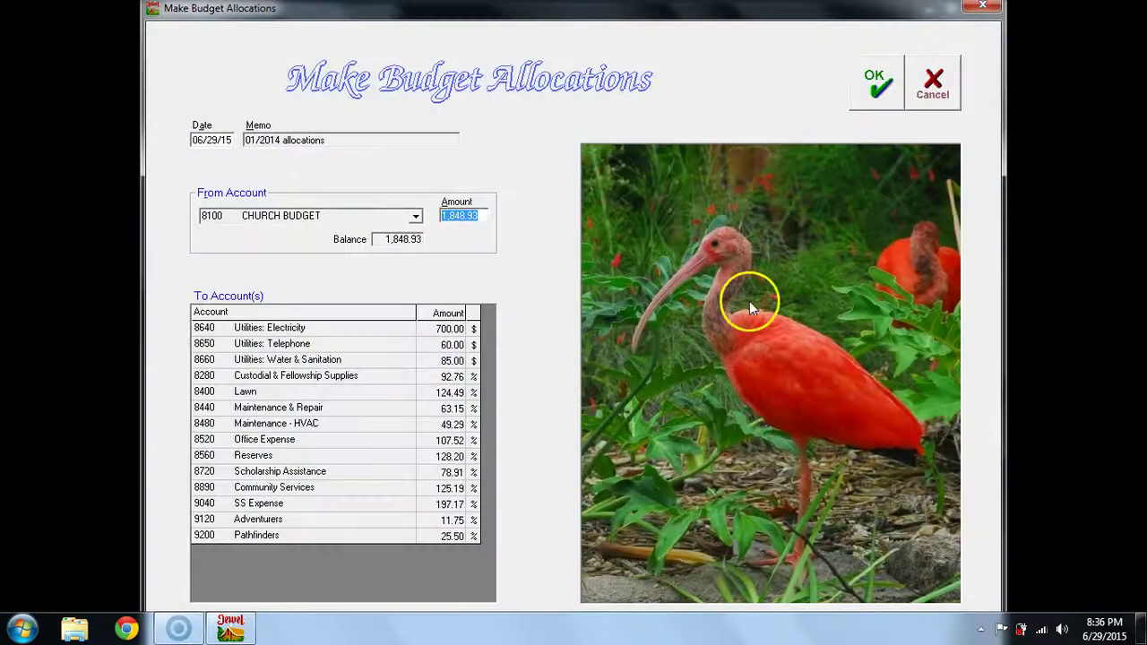
left_click(930, 90)
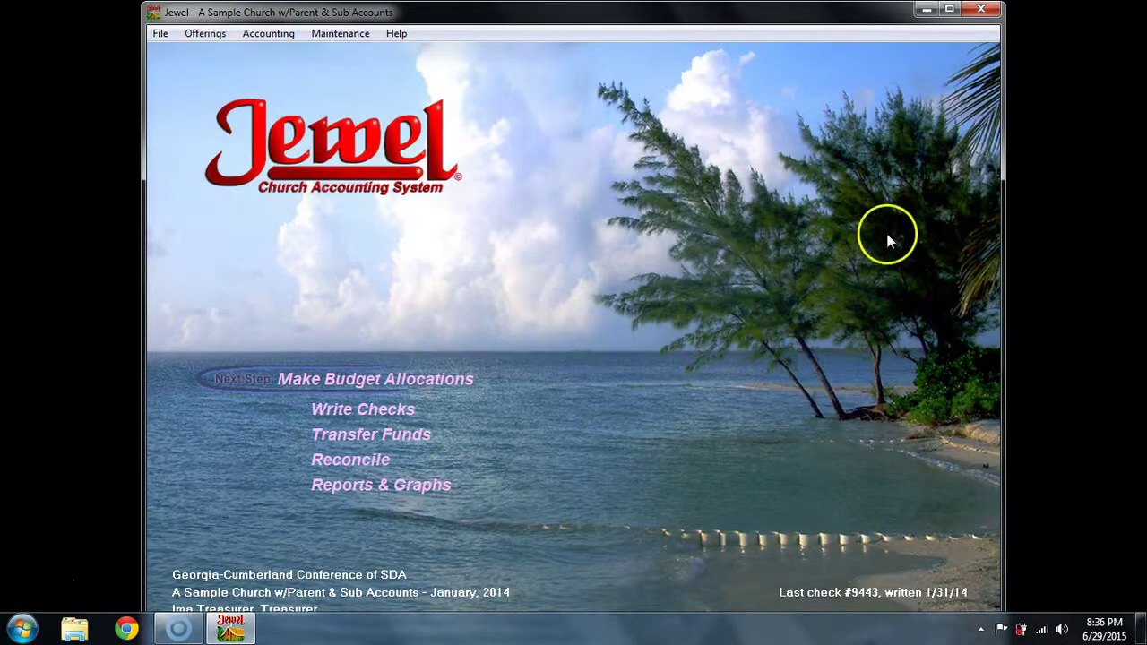
Record the 01/2014 budget allocations from the Church Budget account, and exit the bank reconciliation without continuing to the next month.
left_click(292, 379)
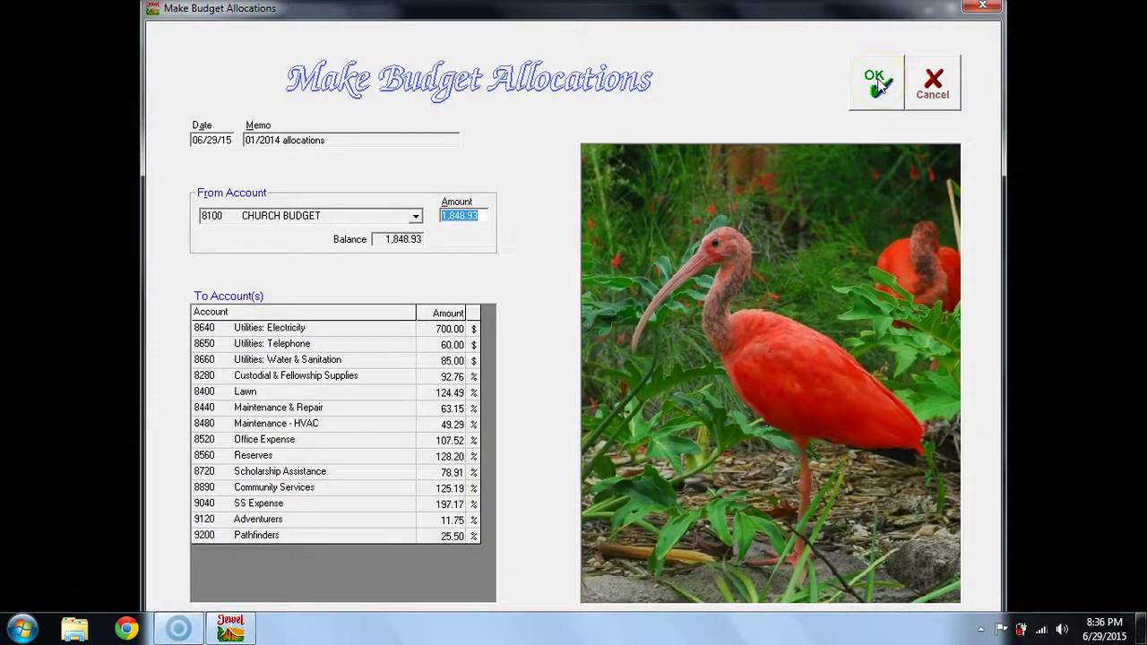
left_click(877, 81)
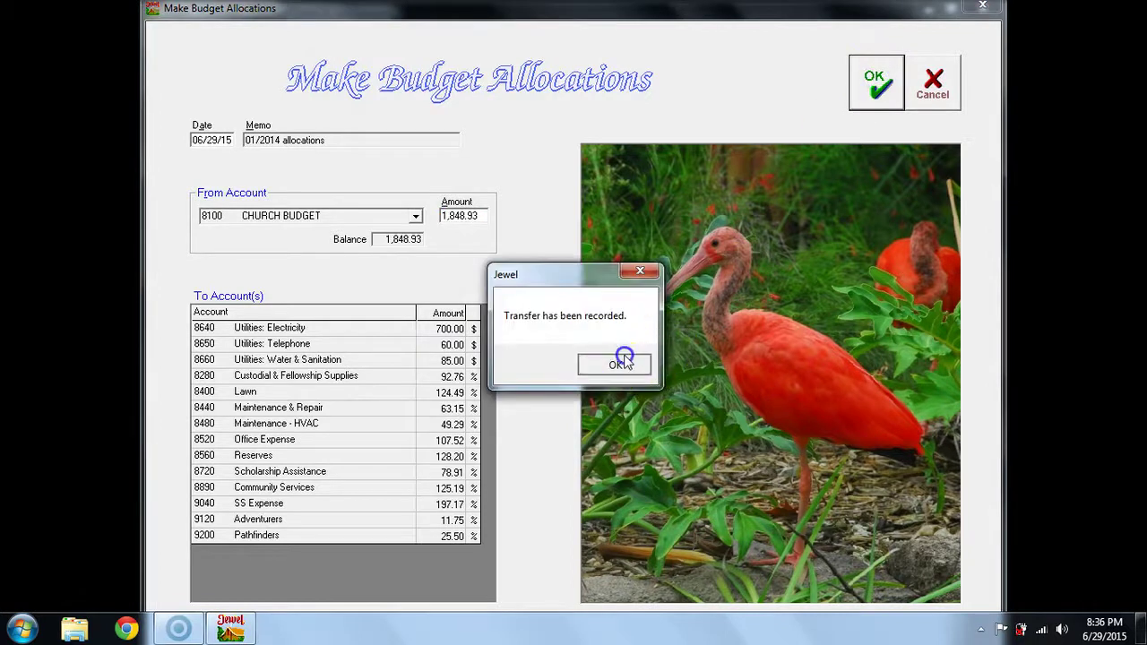
left_click(619, 363)
key("Return")
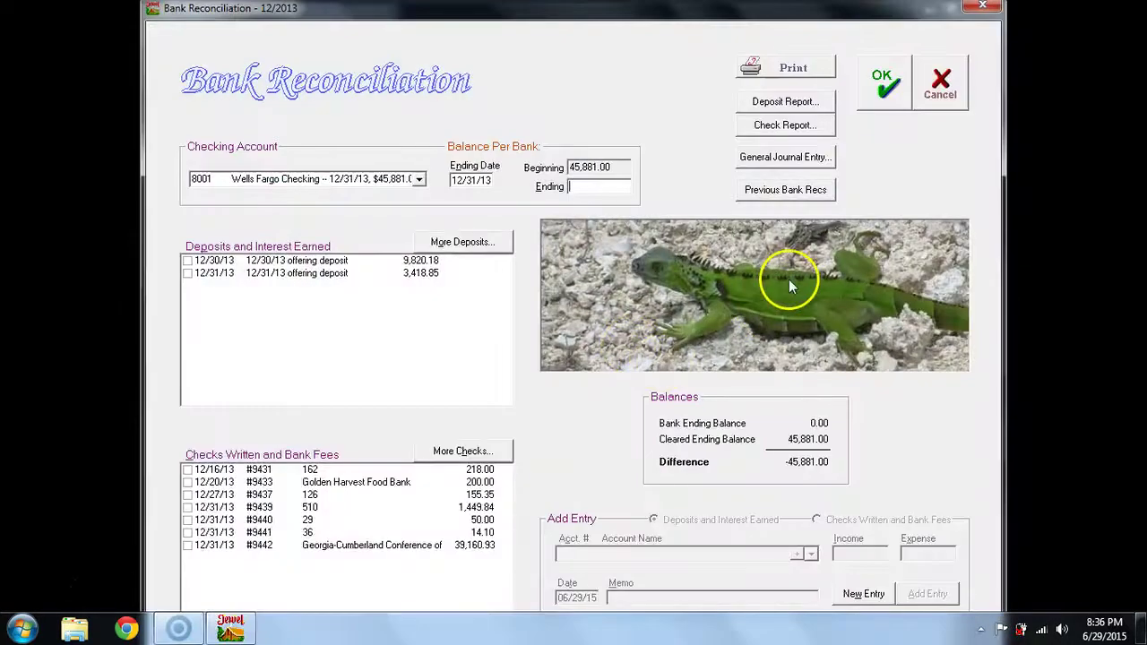
left_click(941, 100)
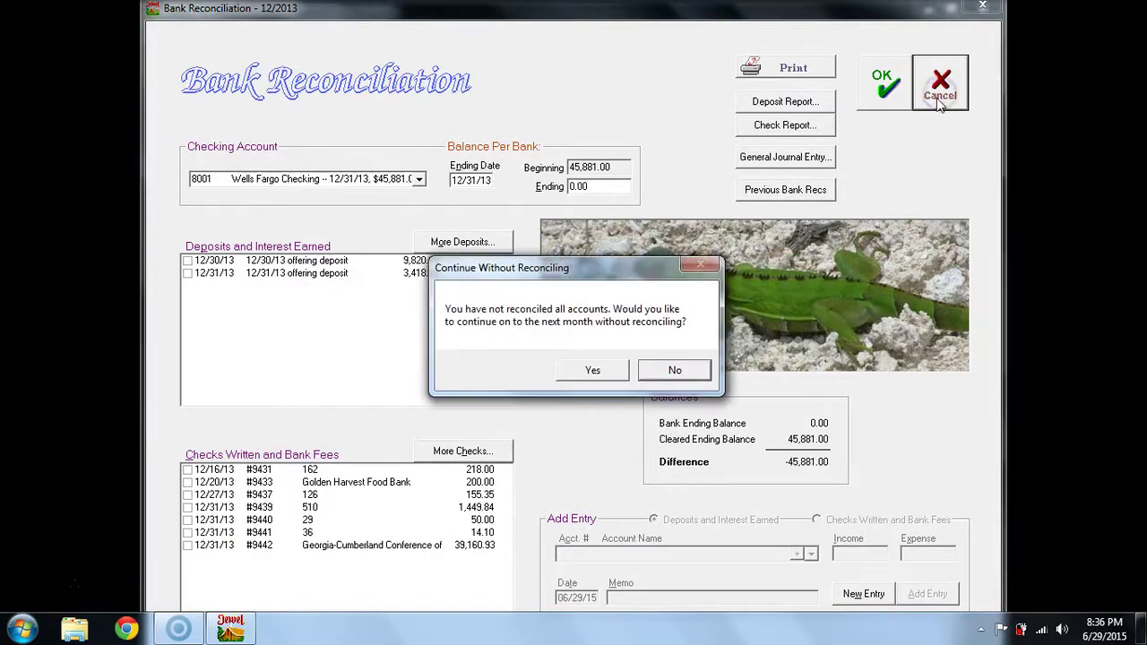
left_click(671, 371)
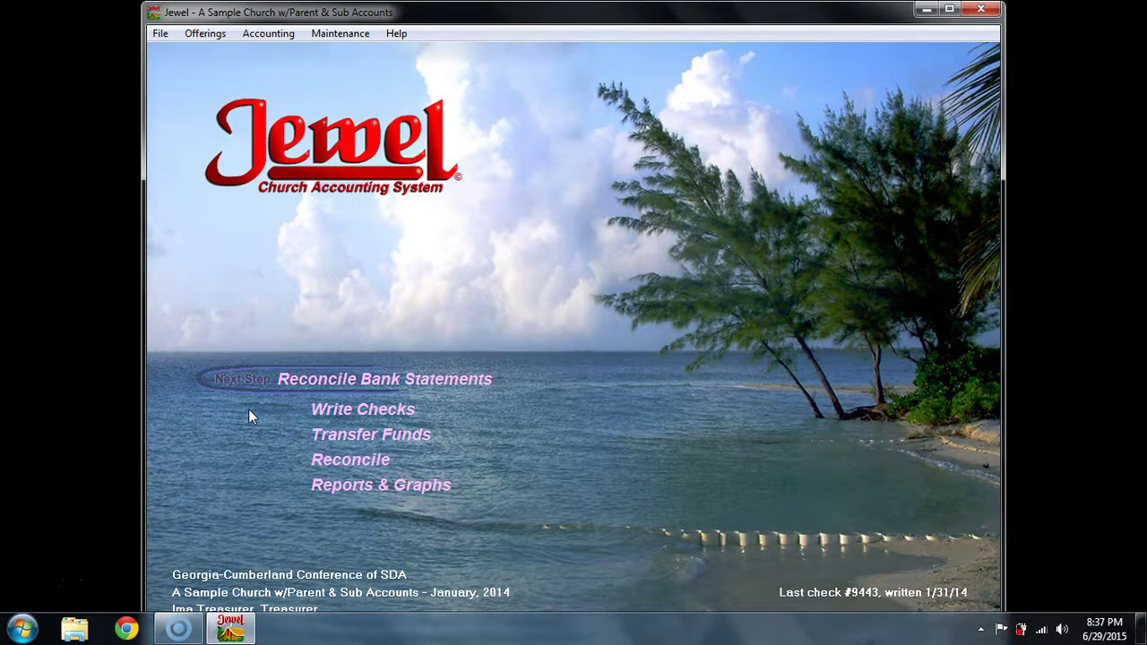
Skip the bank statement reconciliation by continuing without reconciling, and decline printing the month-end reports and closing January 2014.
left_click(299, 378)
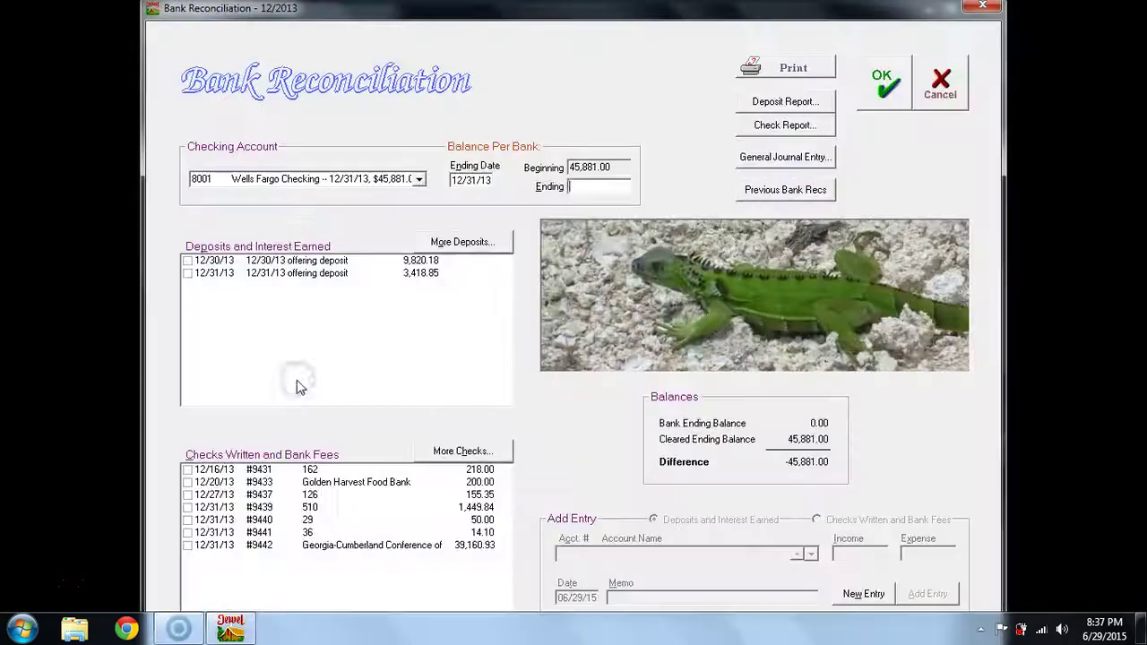
left_click(934, 99)
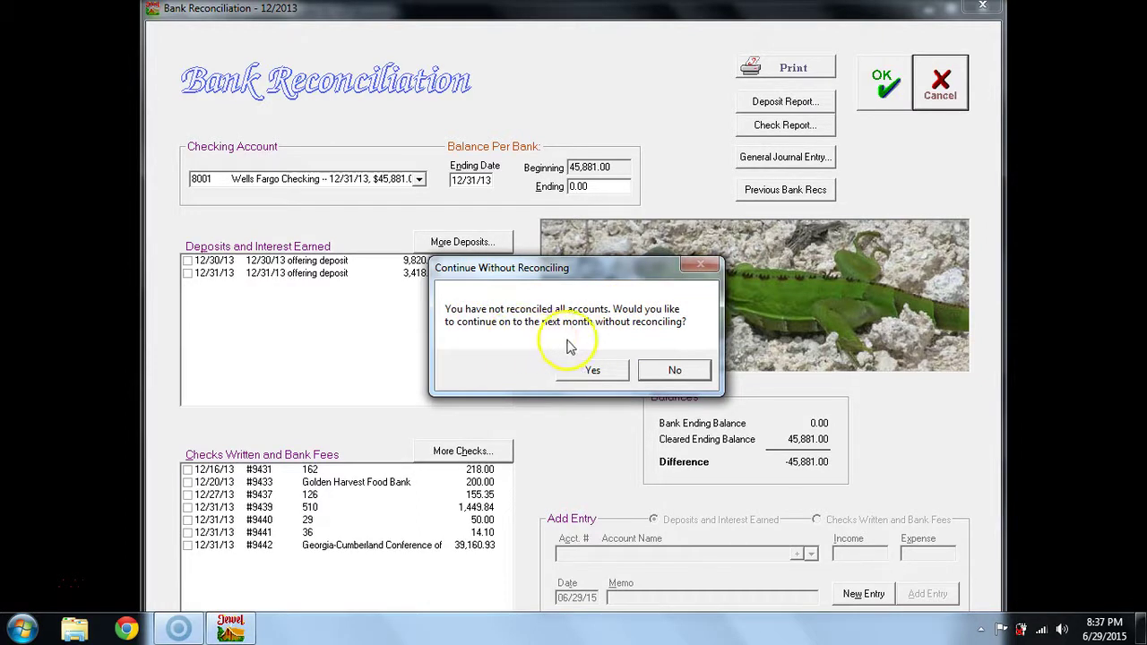
left_click(602, 370)
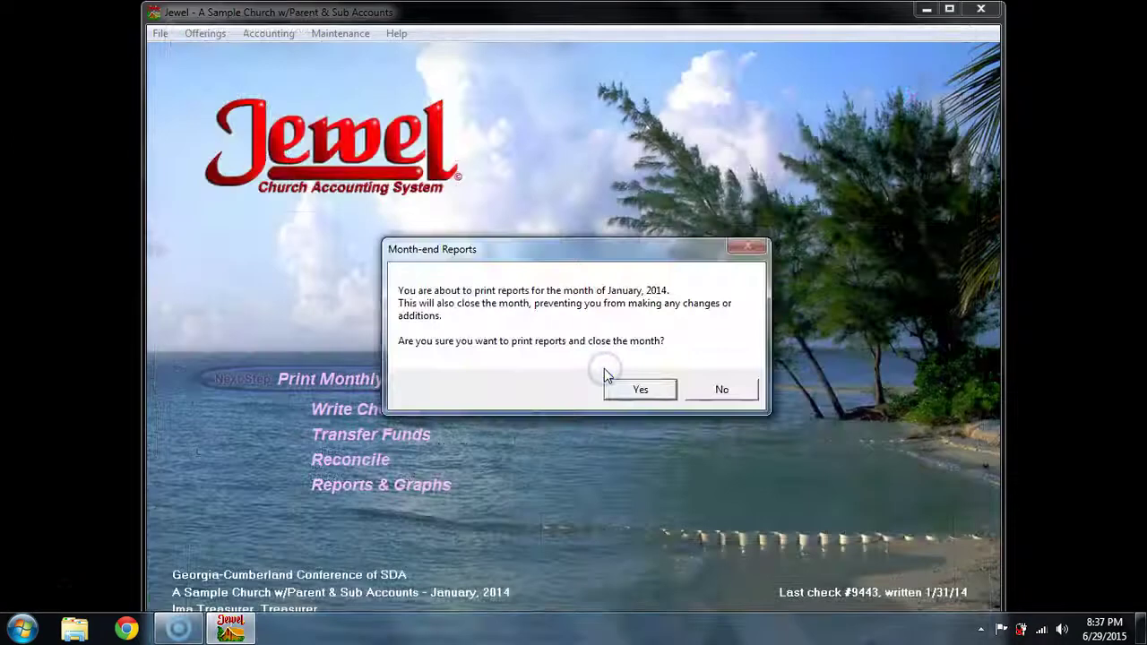
left_click(702, 390)
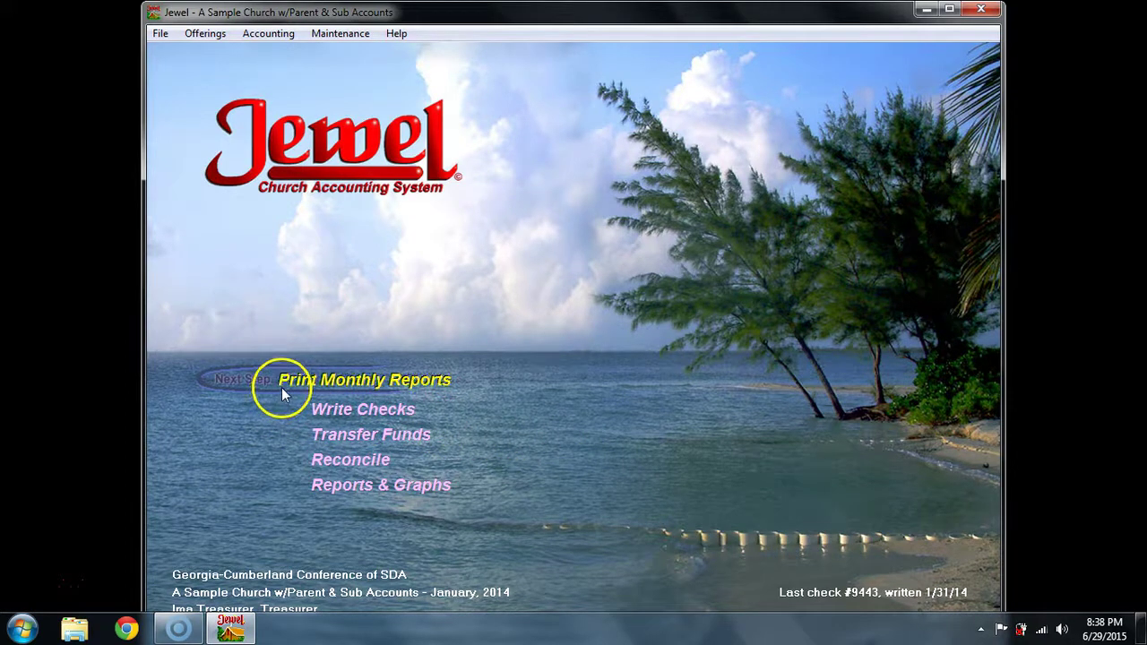
left_click(301, 385)
left_click(264, 397)
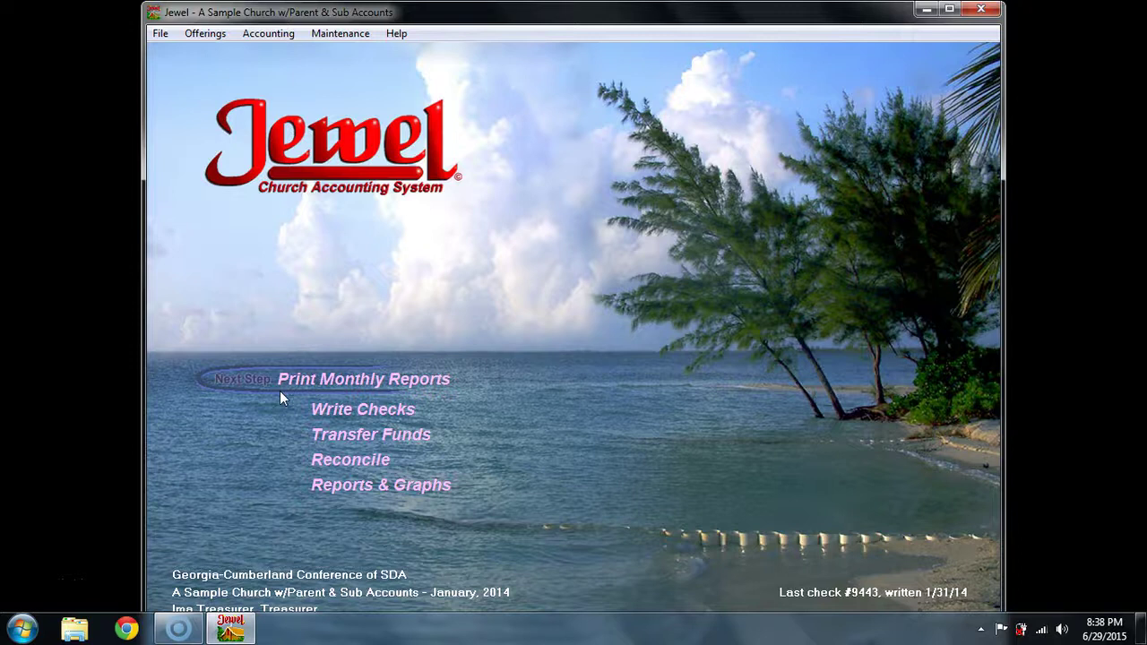
Open the automatic report settings in the church's properties and choose the Offering Reports category.
left_click(342, 35)
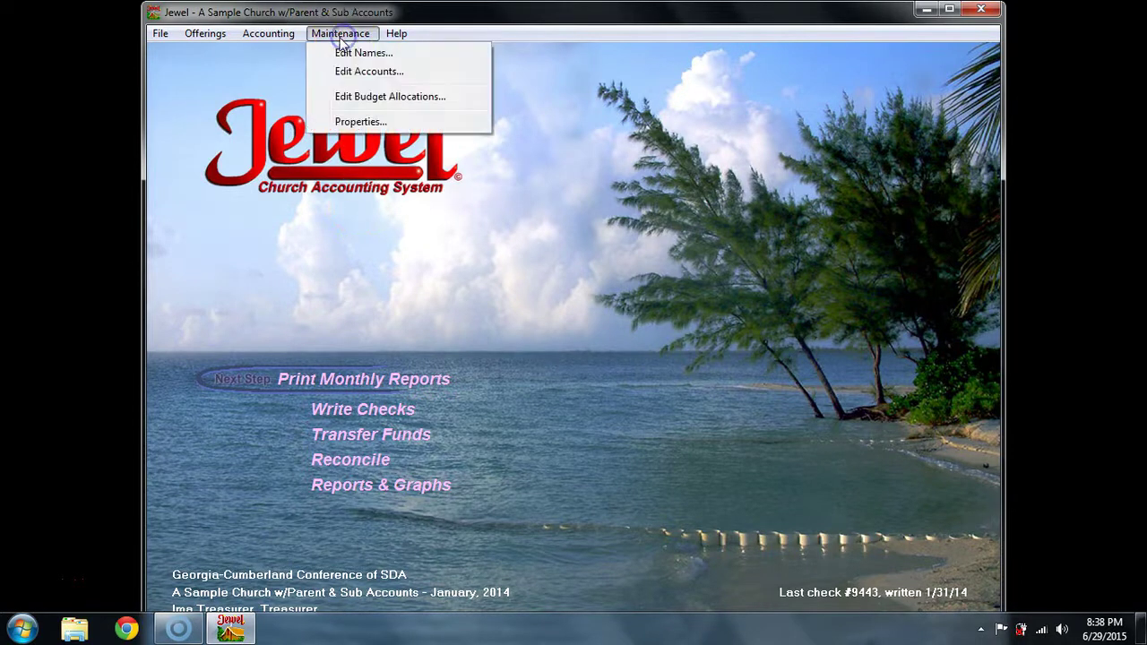
left_click(358, 121)
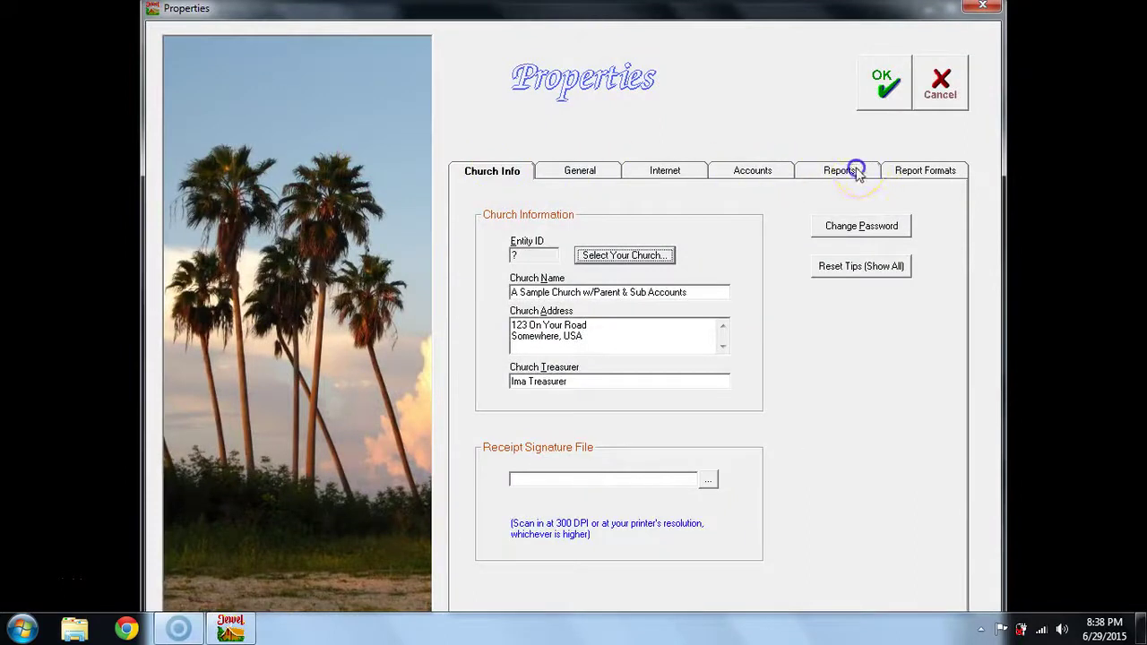
left_click(853, 171)
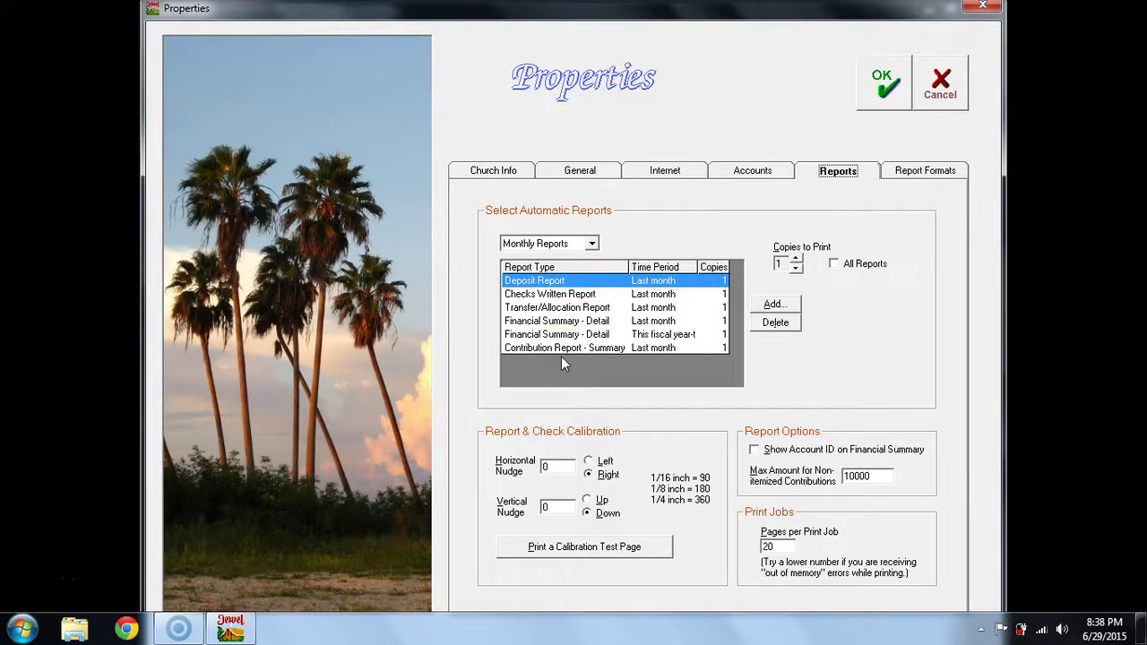
left_click(593, 244)
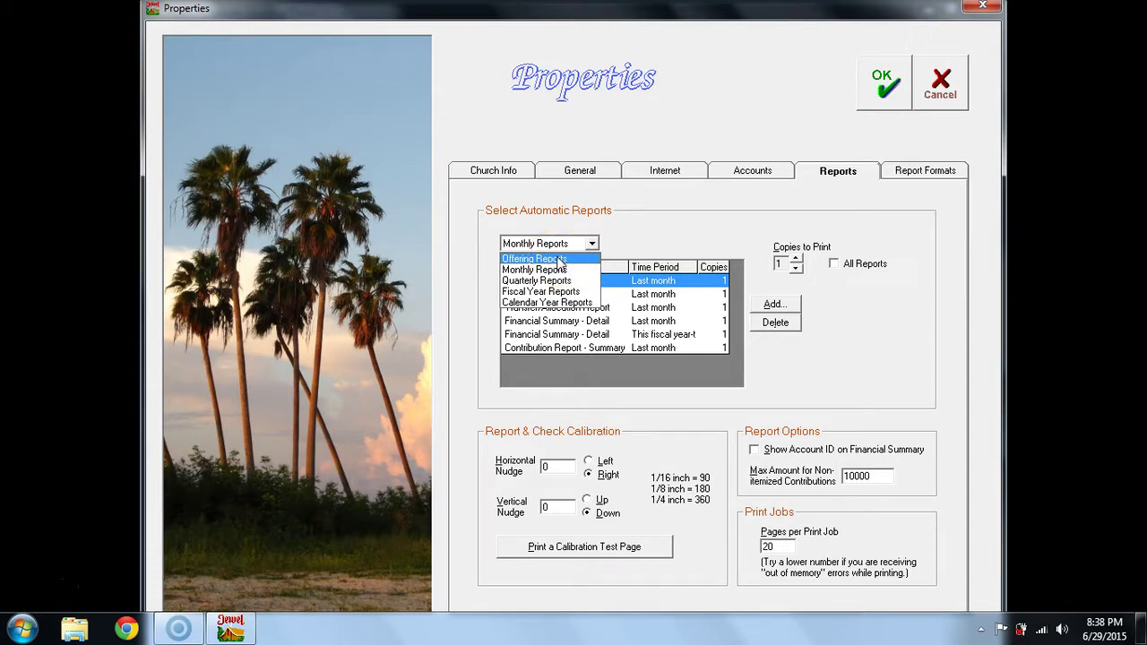
left_click(560, 260)
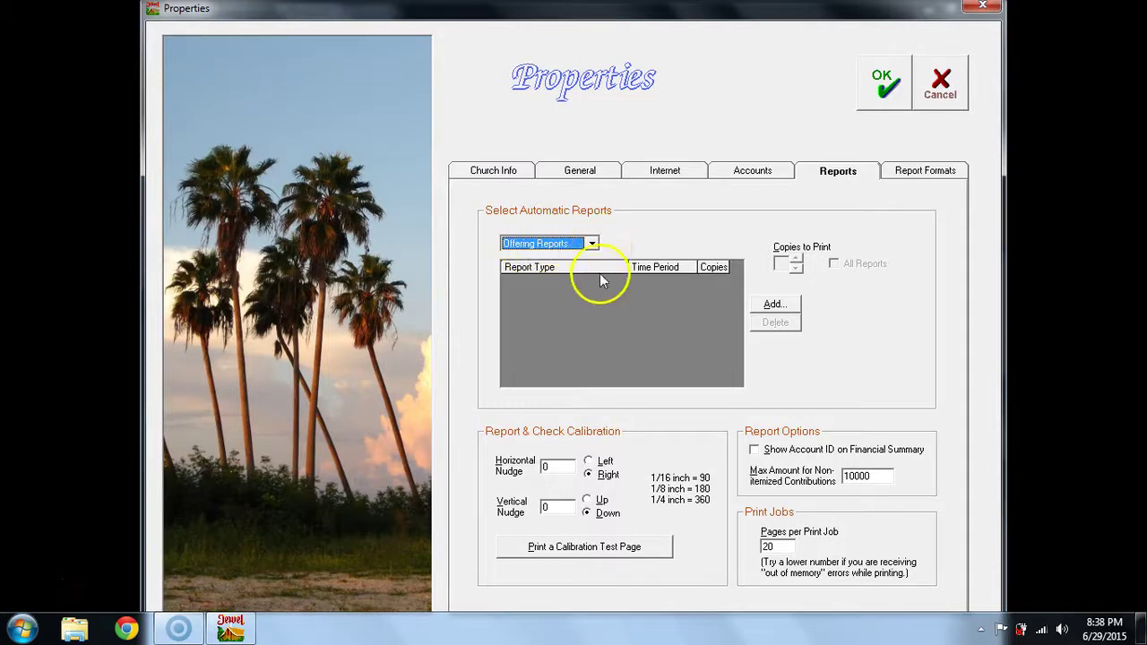
Add an automatic Contribution Report - Summary with the Current Offering time period to the offering reports.
left_click(776, 306)
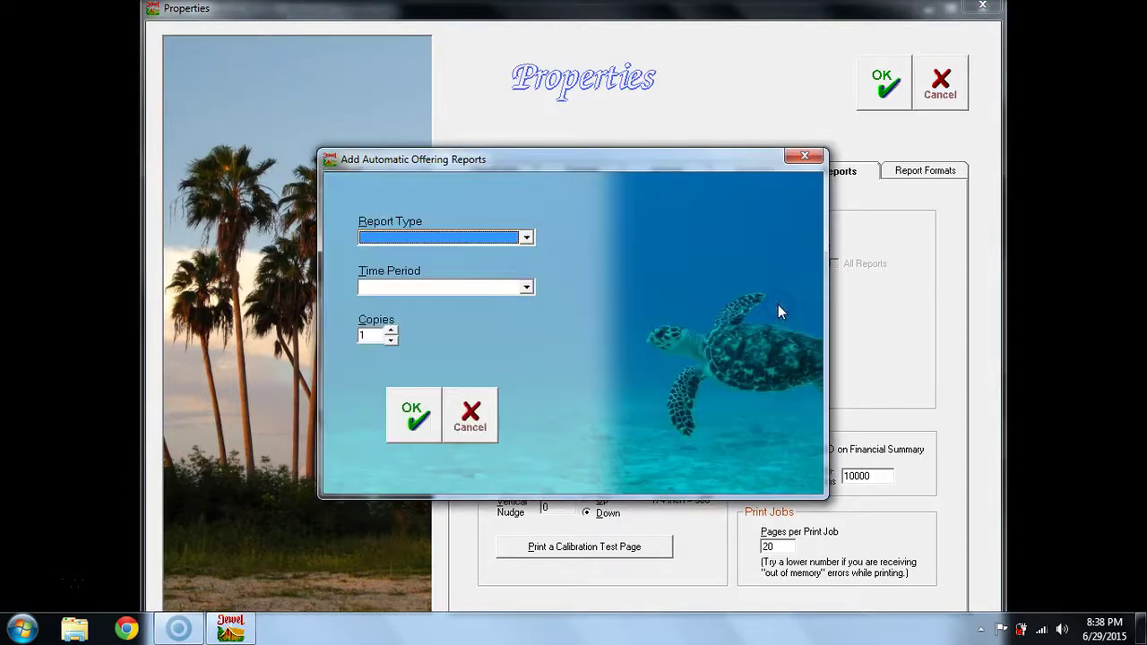
left_click(527, 238)
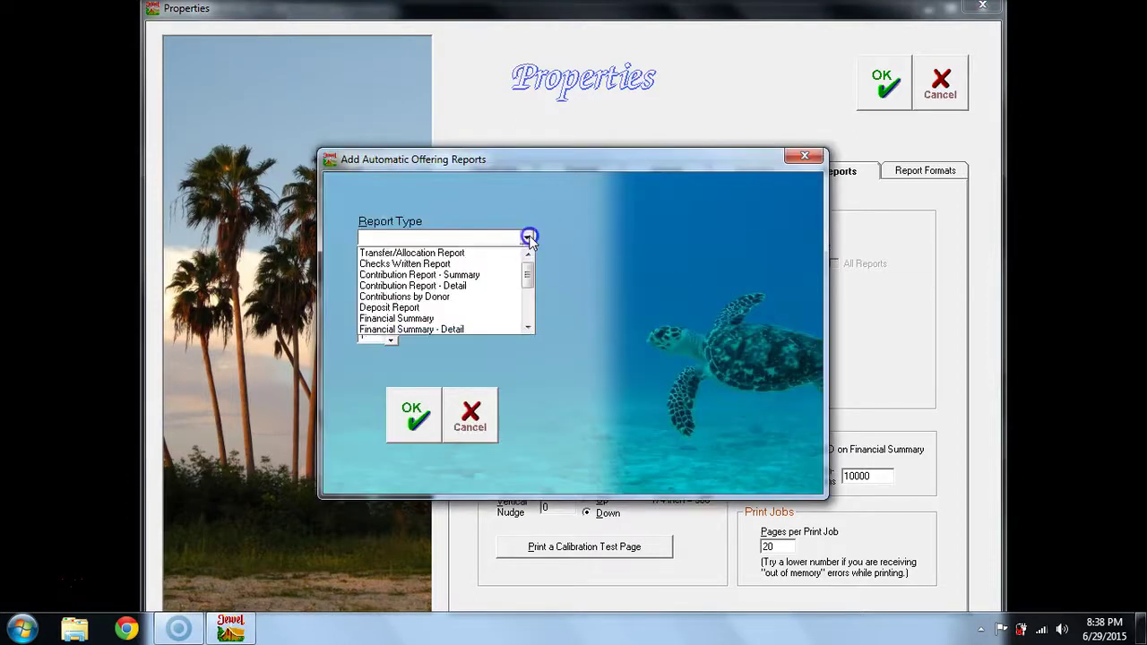
left_click(456, 275)
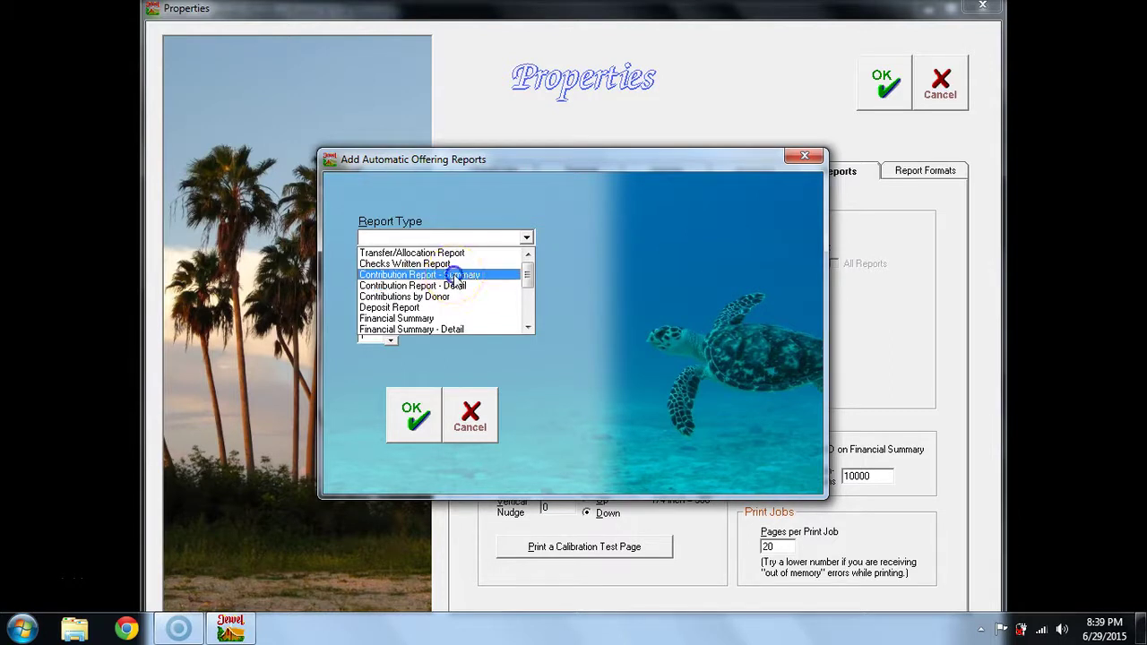
left_click(411, 420)
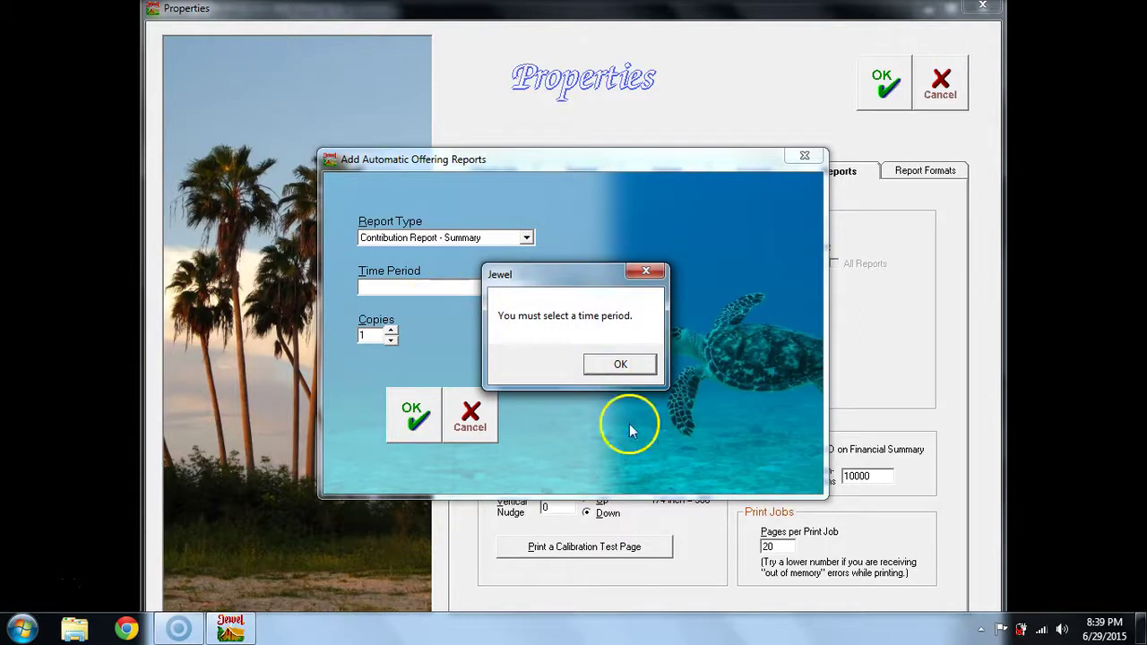
left_click(617, 366)
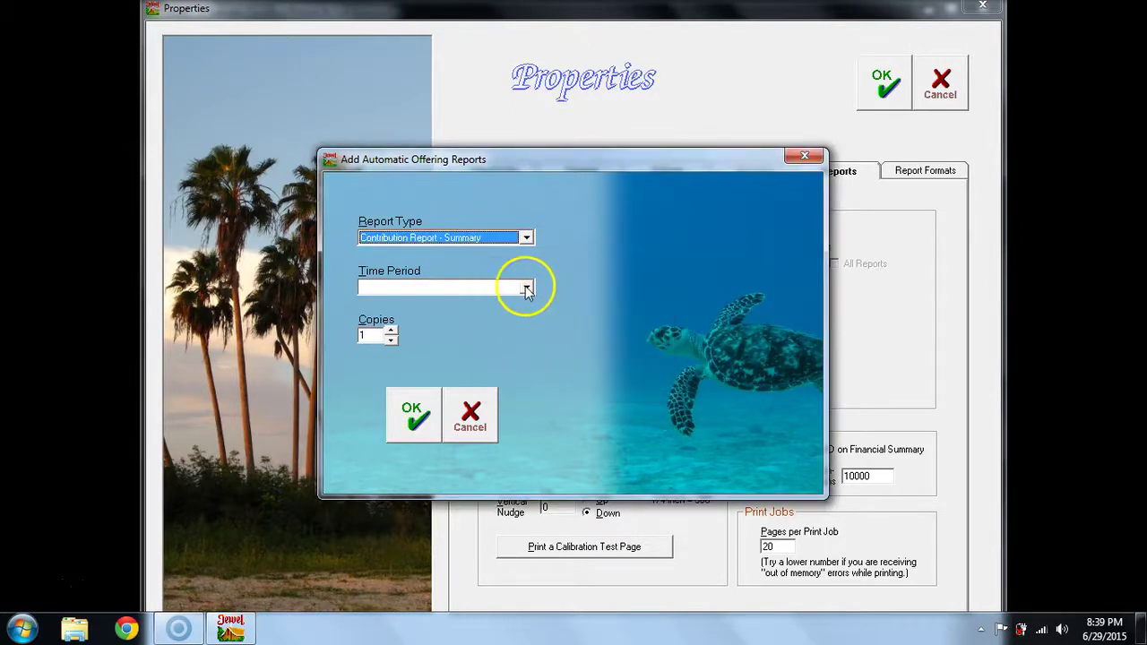
left_click(526, 288)
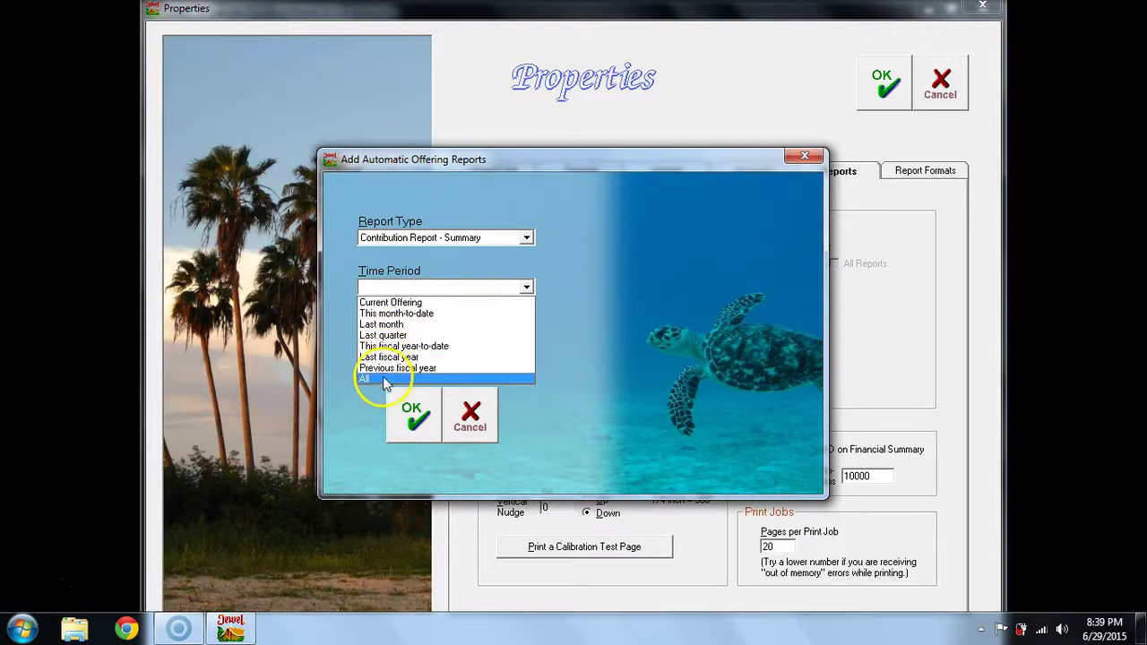
left_click(404, 302)
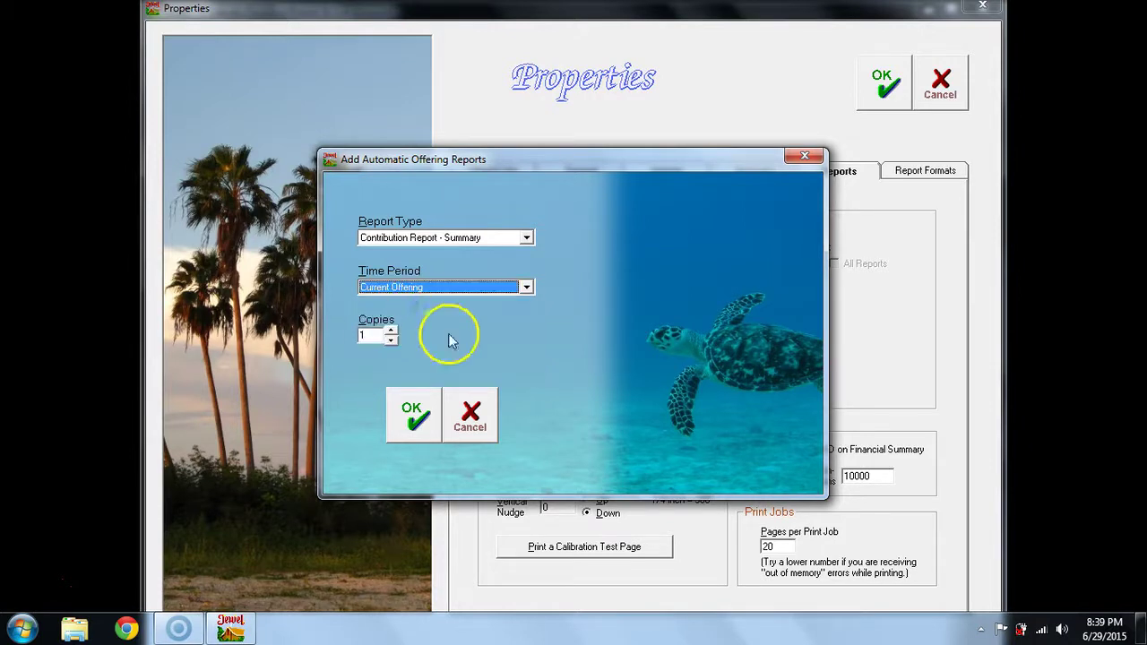
left_click(403, 421)
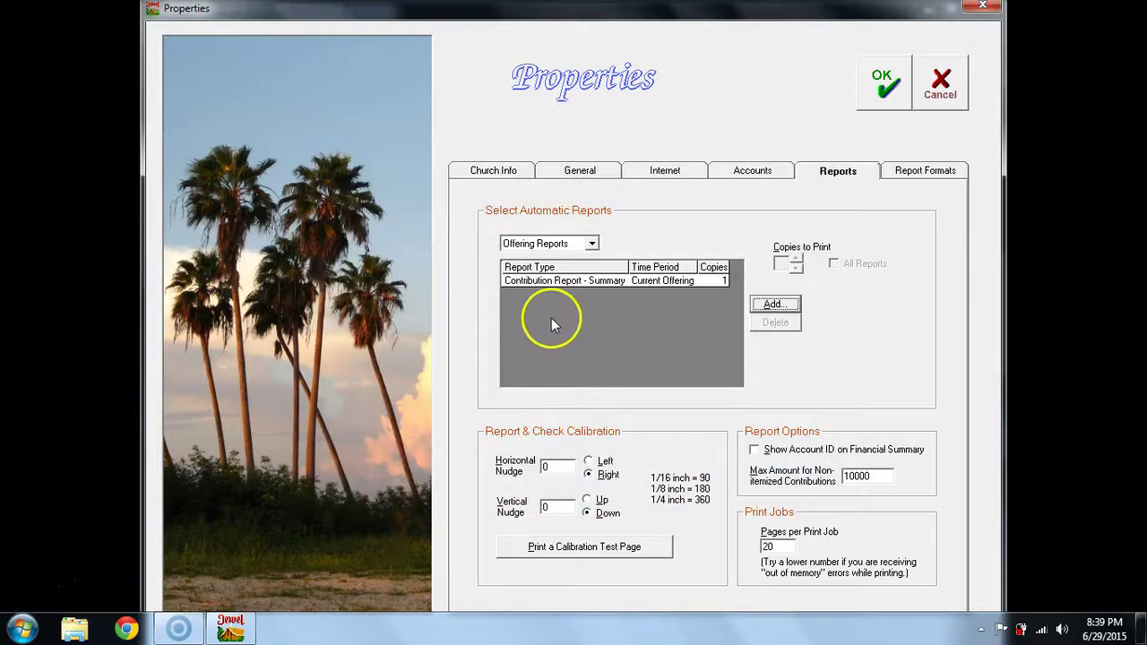
Review the automatic reports in the Calendar Year Reports and Monthly Reports categories, and accept the church's property settings.
left_click(592, 245)
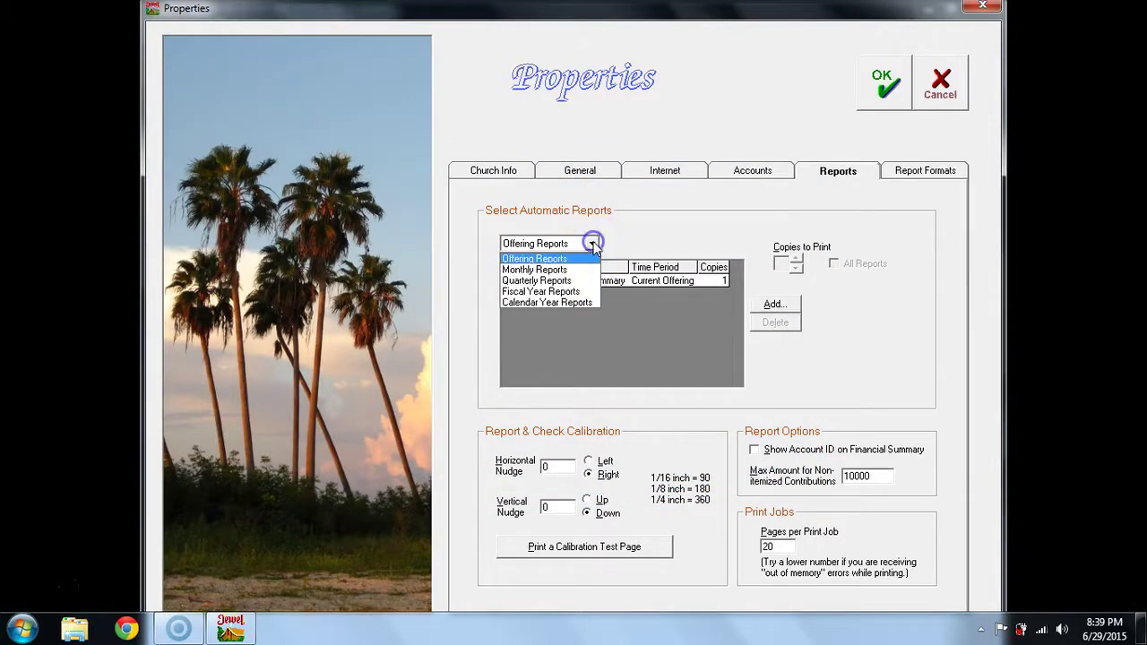
left_click(565, 306)
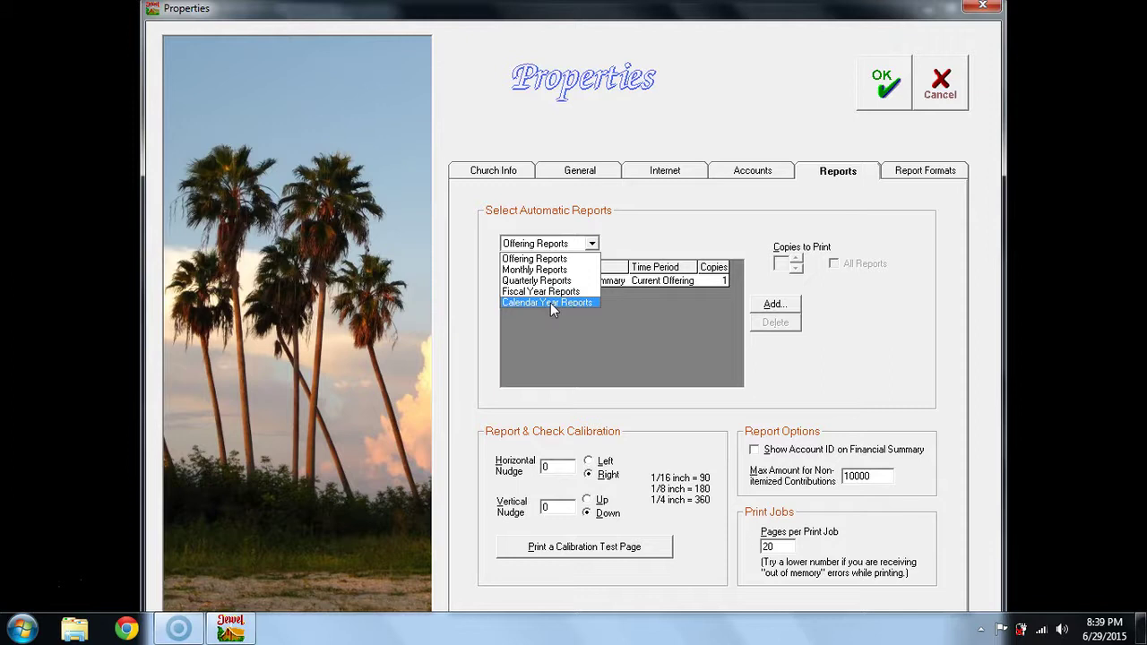
left_click(550, 303)
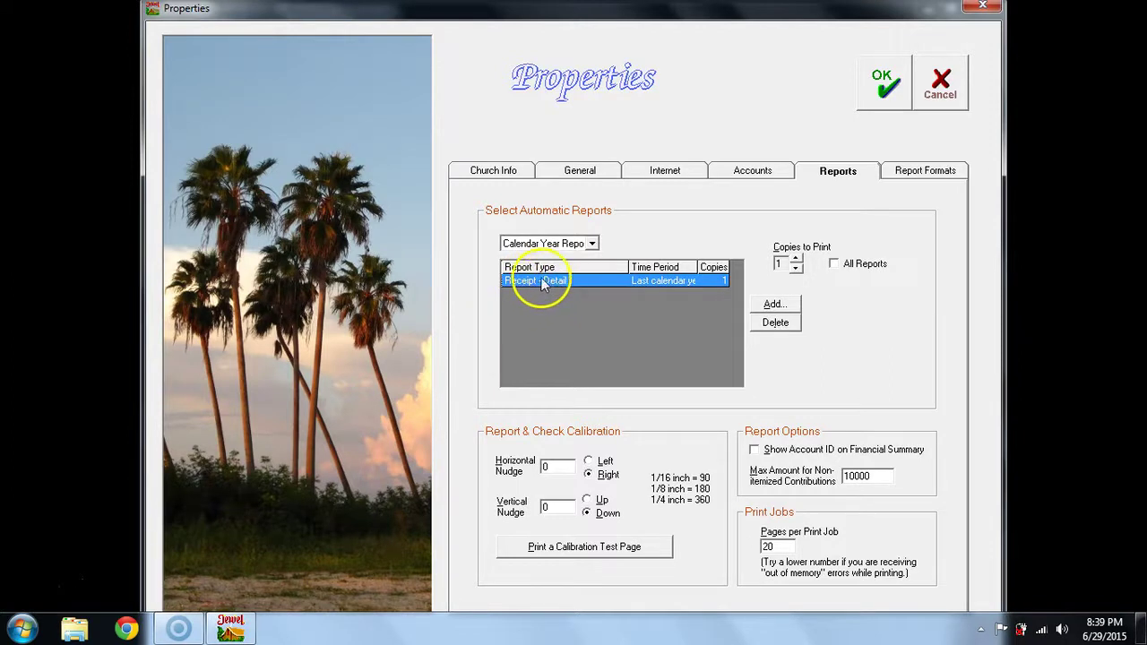
left_click(592, 243)
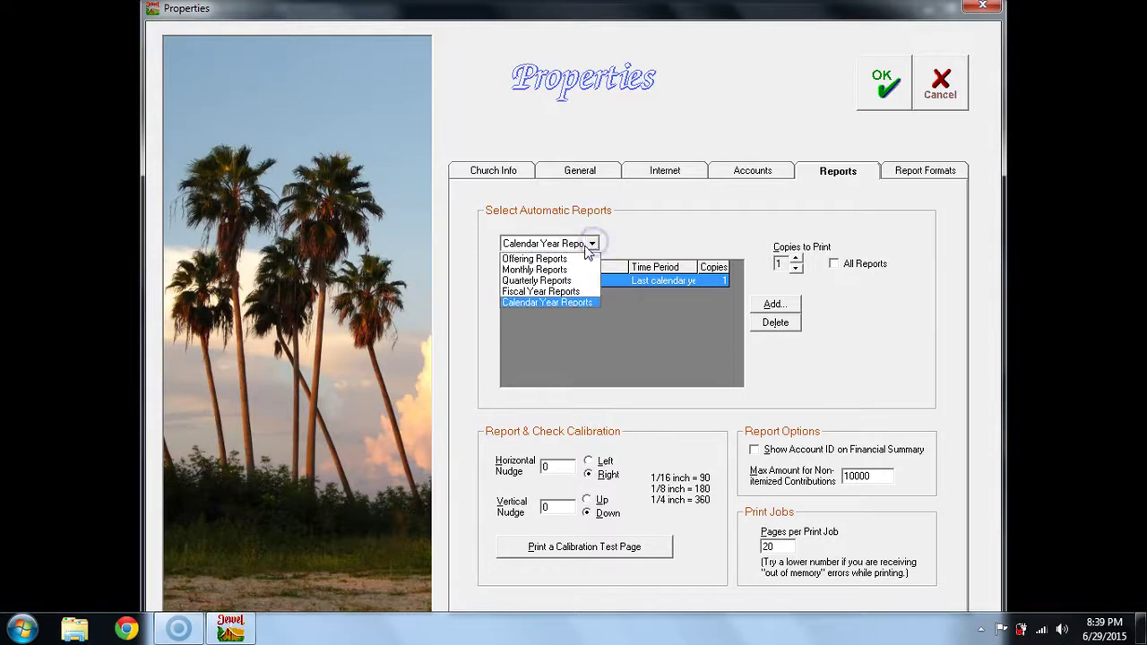
left_click(556, 271)
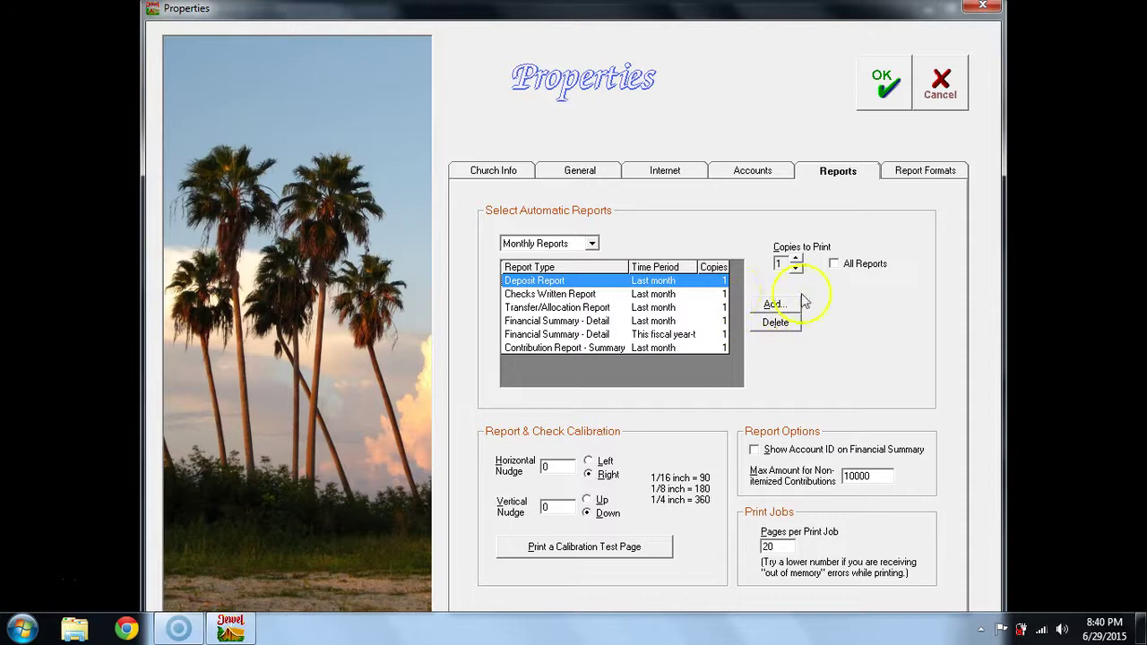
left_click(882, 81)
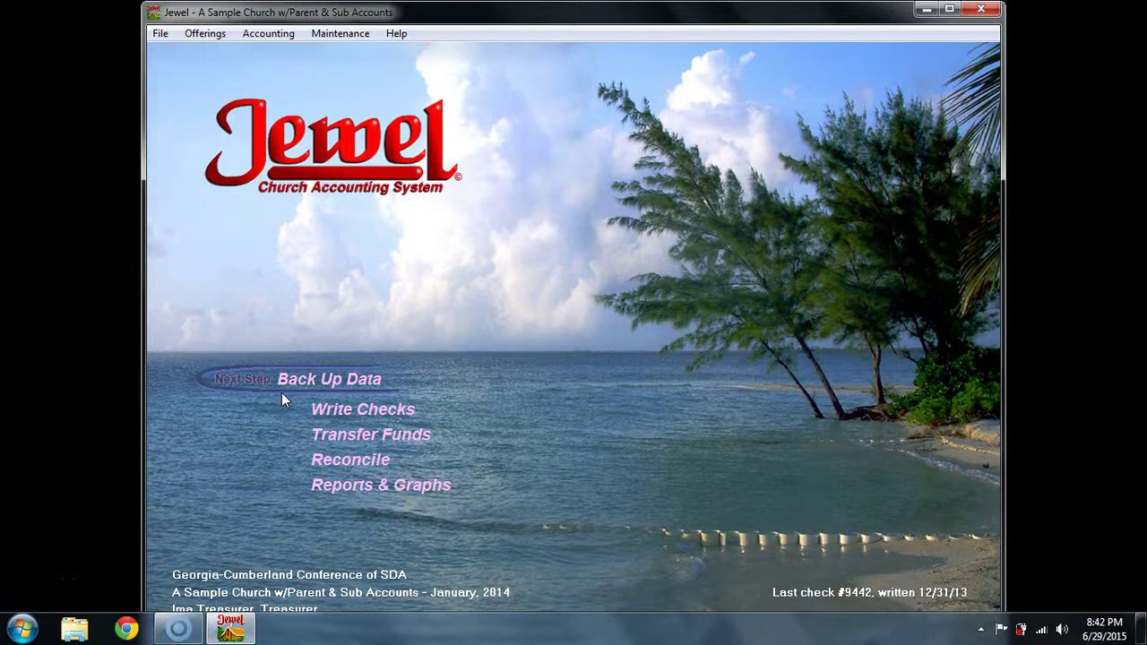
Back up the Jewel database to F:\Jewel Backups.
left_click(284, 381)
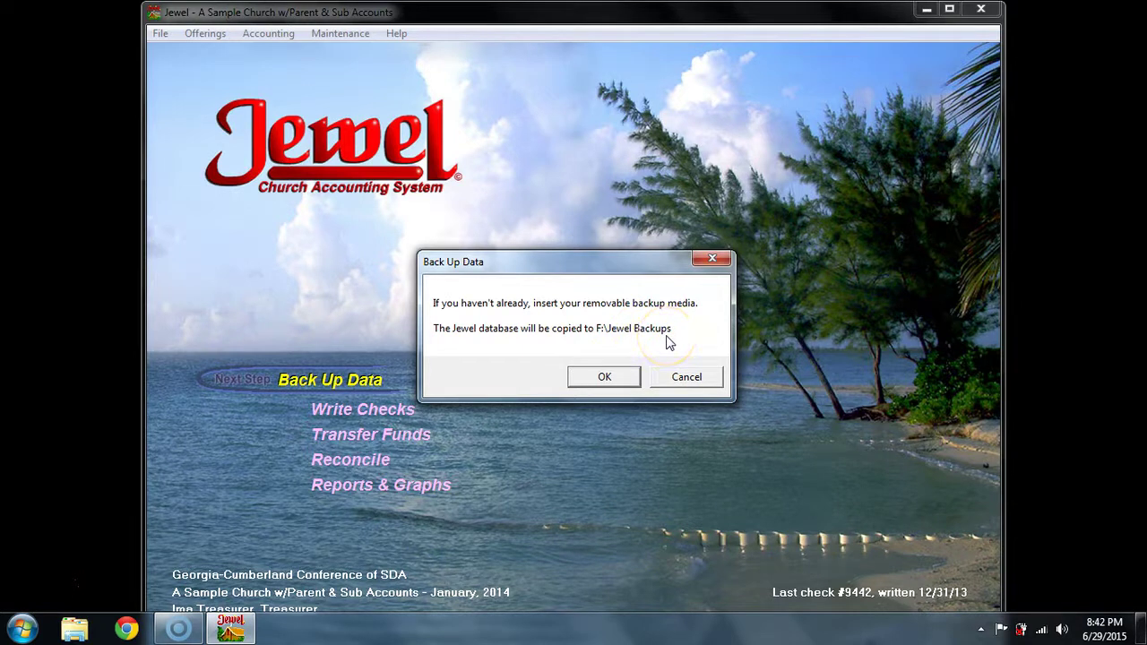
left_click(615, 376)
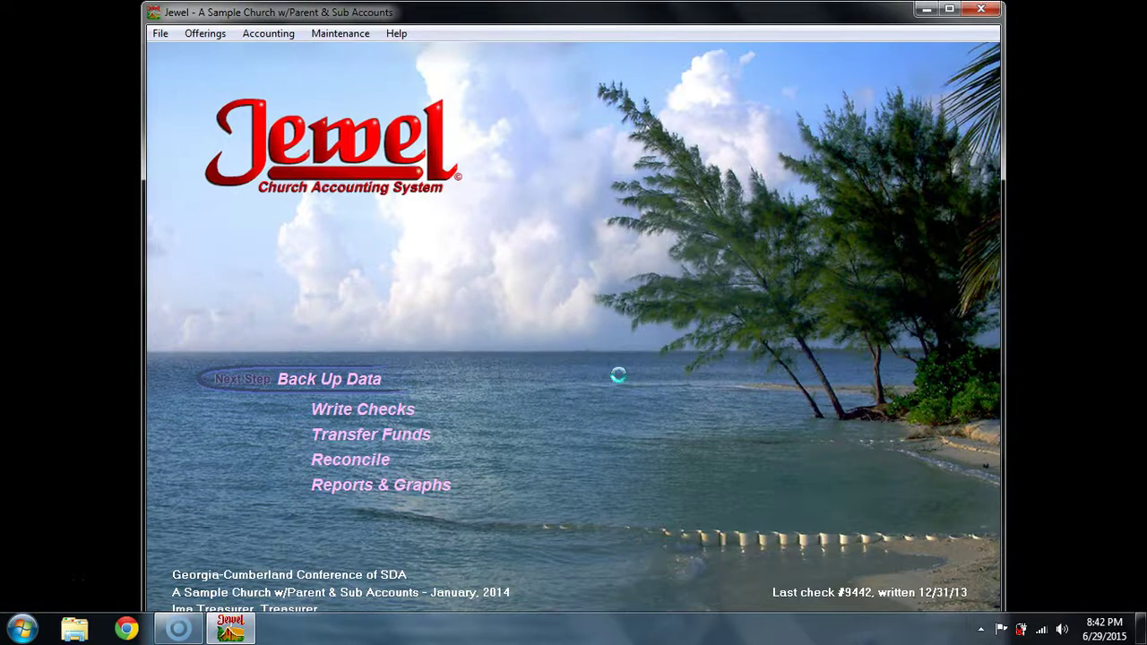
left_click(613, 365)
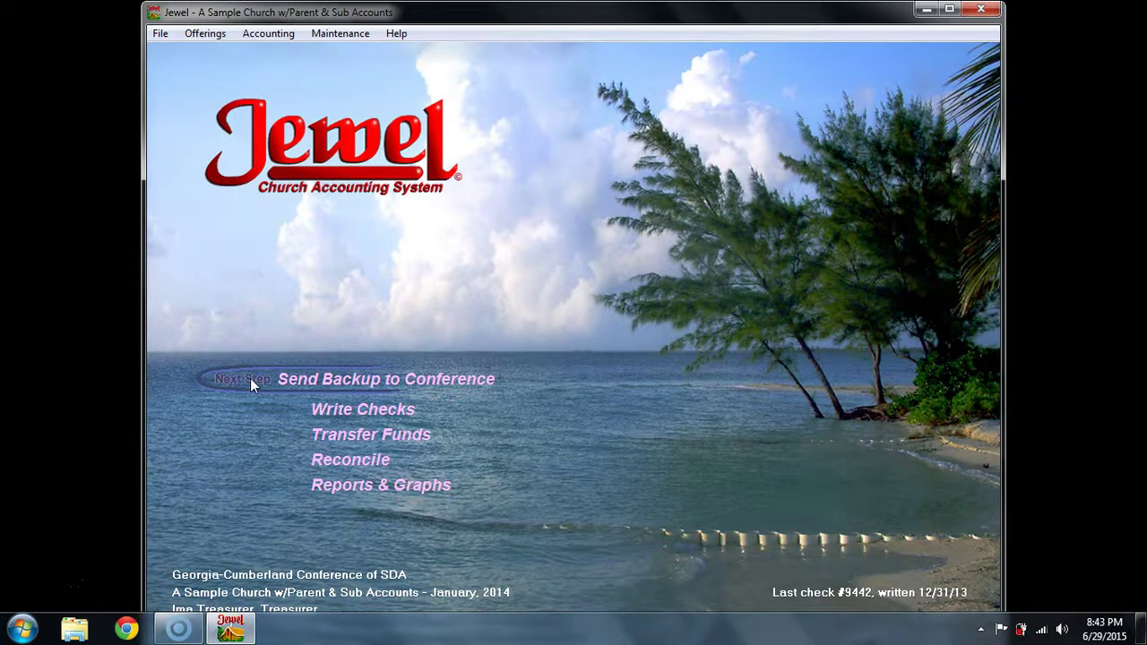
Send the month-end backup to the conference and acknowledge its receipt when the transfer finishes.
left_click(291, 383)
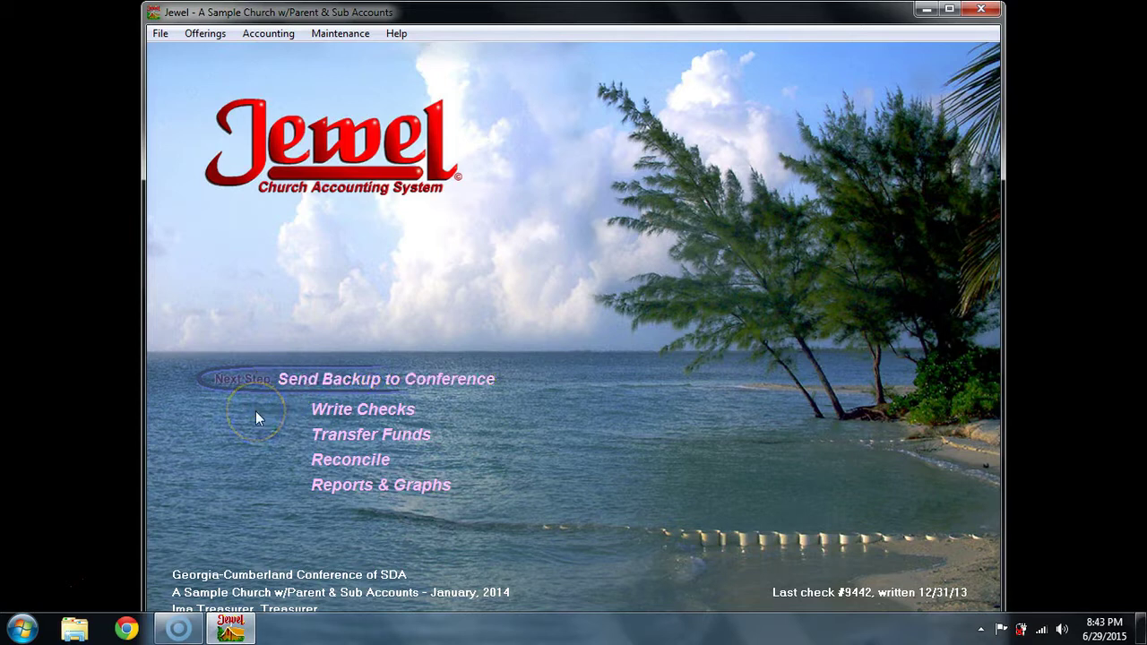
left_click(298, 379)
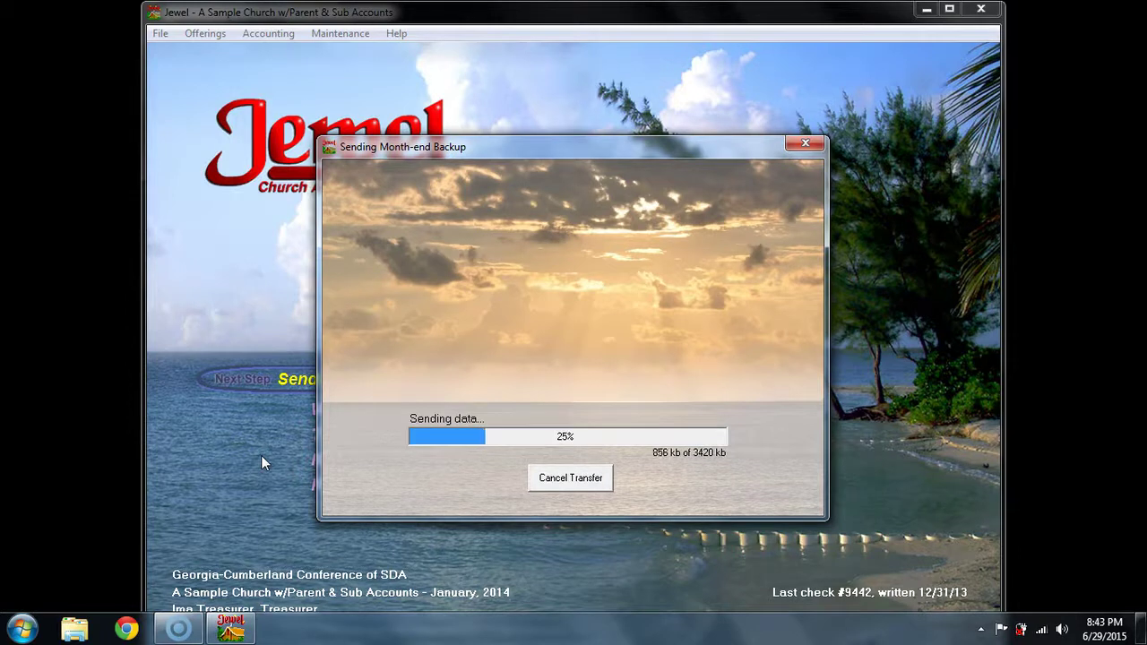
left_click(271, 467)
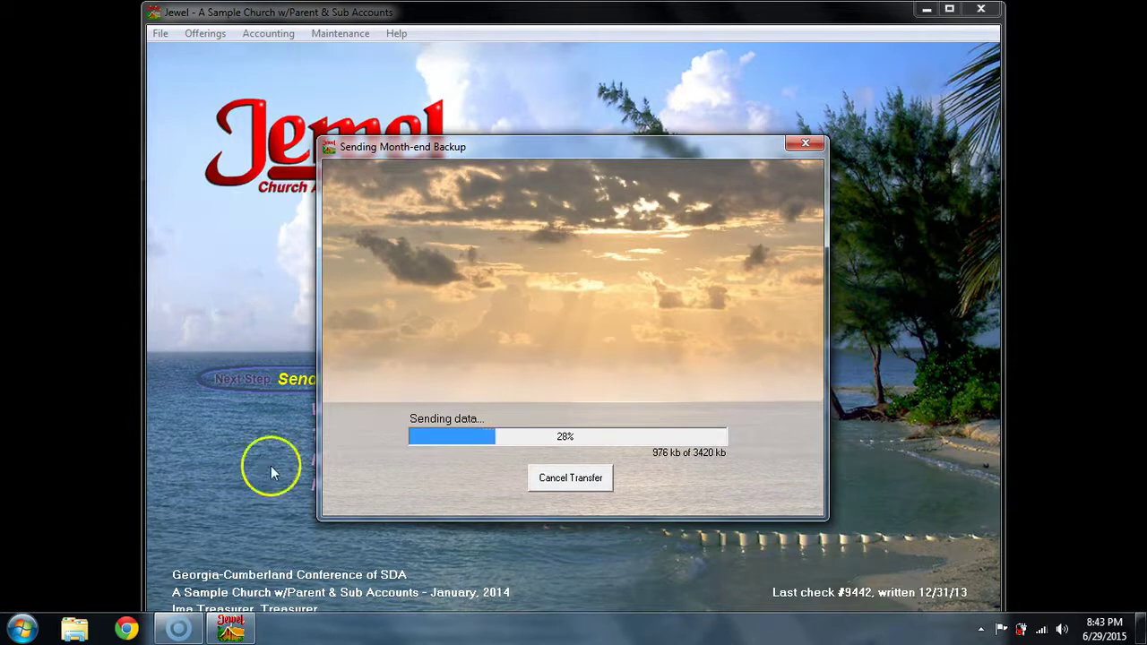
left_click(435, 604)
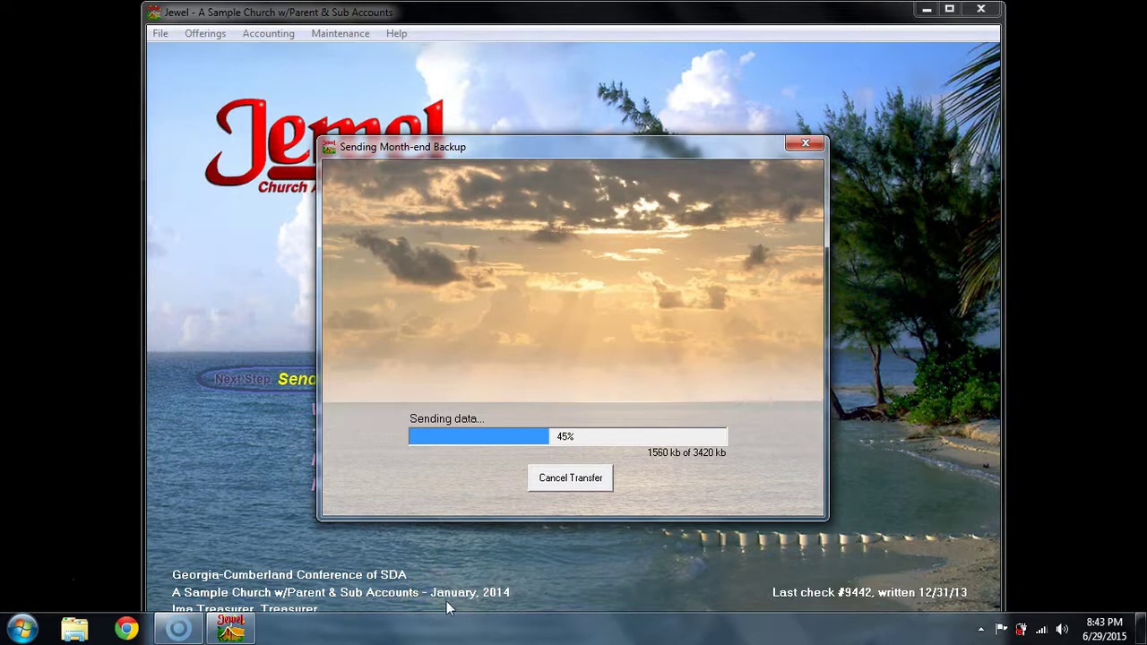
left_click(448, 601)
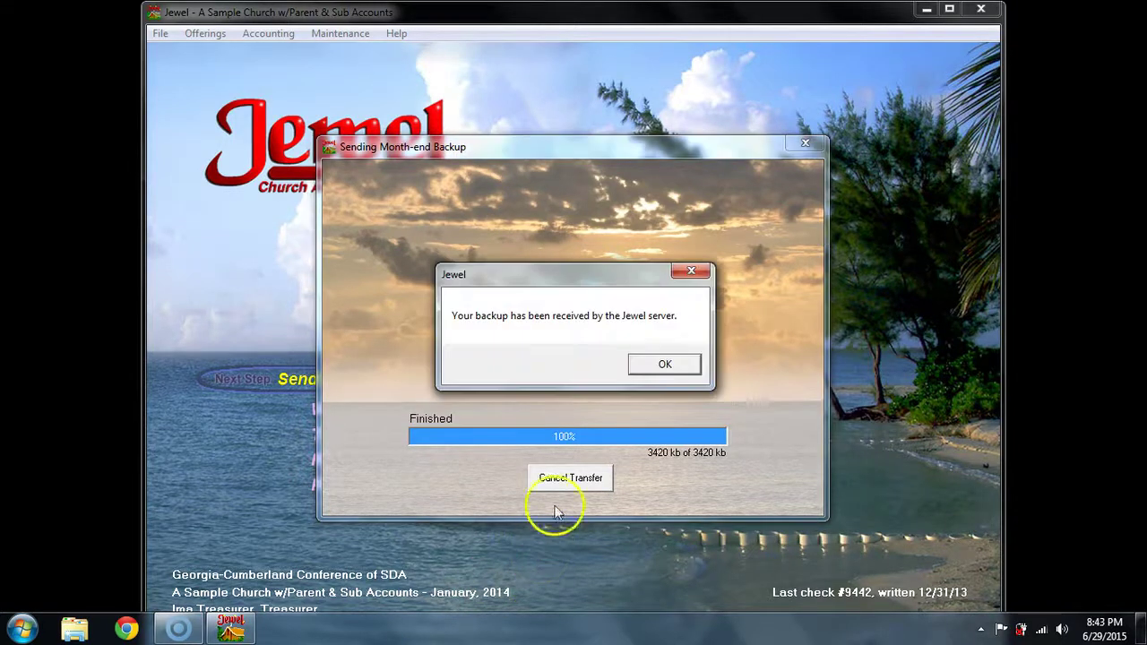
left_click(665, 363)
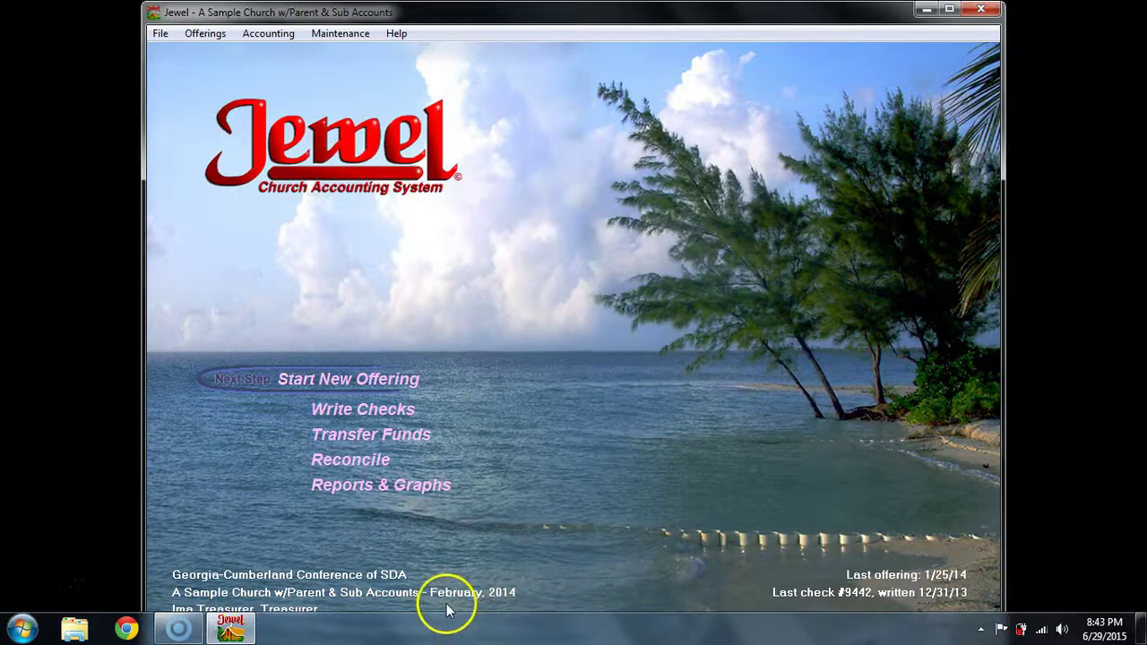